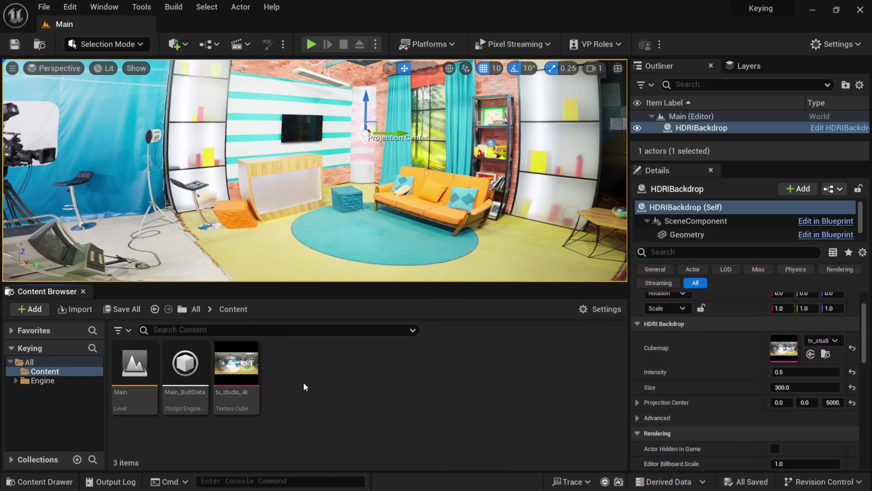
# - Create an Img Media Source asset in Content, keeping the default name NewImgMediaSource
pyautogui.rightClick(304, 382)
pyautogui.scroll(-2, 372, 386)
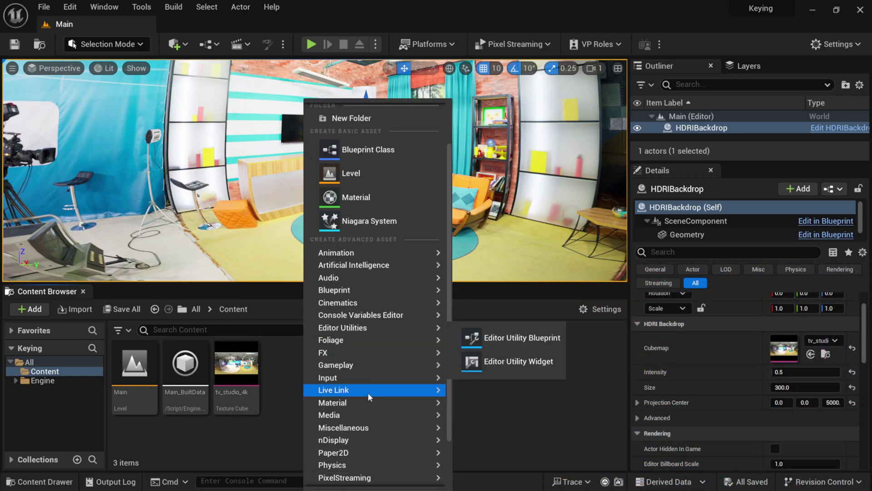
pyautogui.moveTo(358, 415)
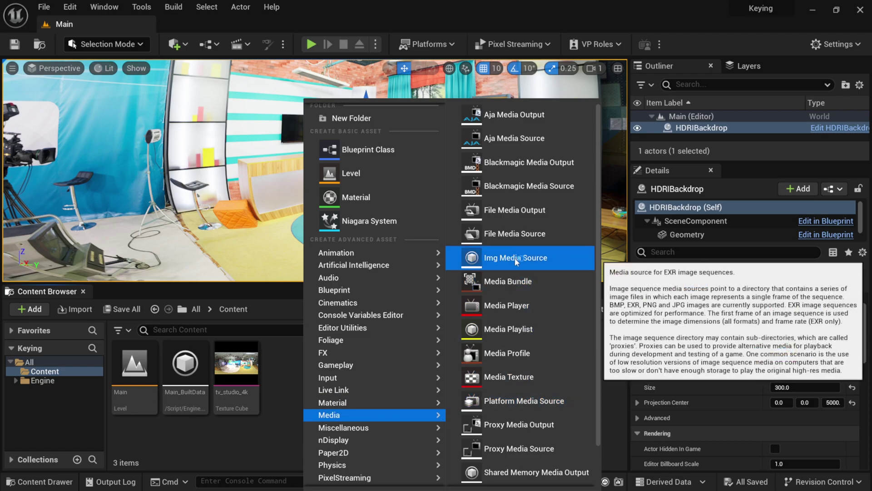
pyautogui.click(528, 260)
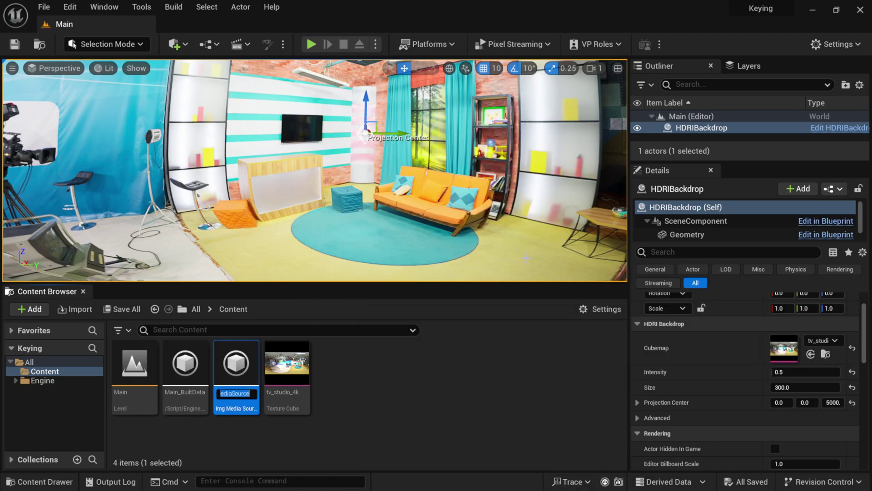
pyautogui.press('Return')
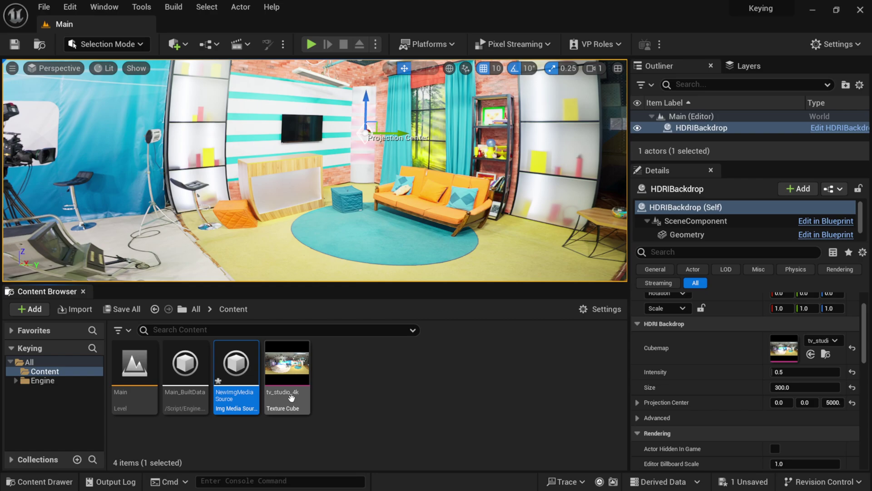
# - Point NewImgMediaSource's Sequence Path to the NonKeyed_00000.exr image sequence
pyautogui.doubleClick(236, 381)
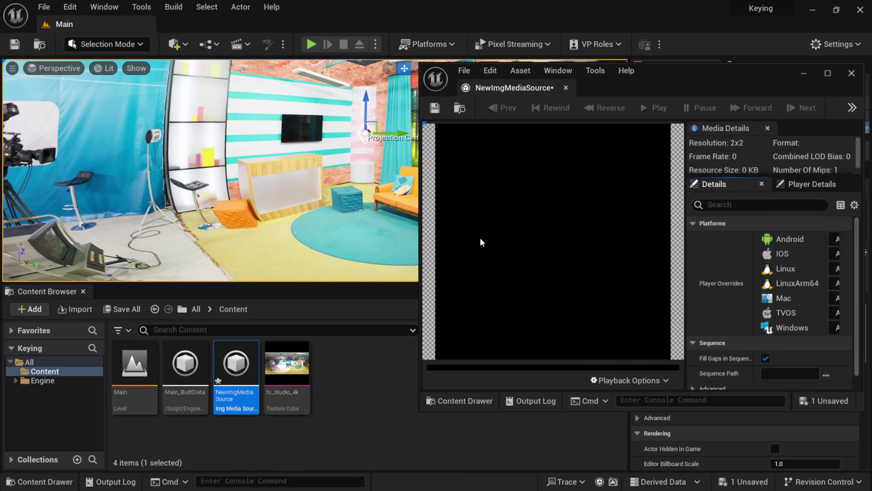
pyautogui.doubleClick(703, 77)
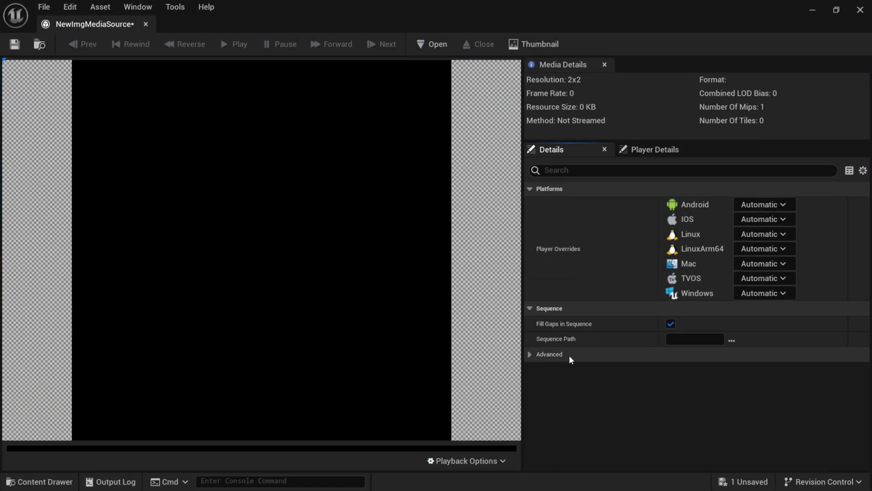
pyautogui.click(732, 339)
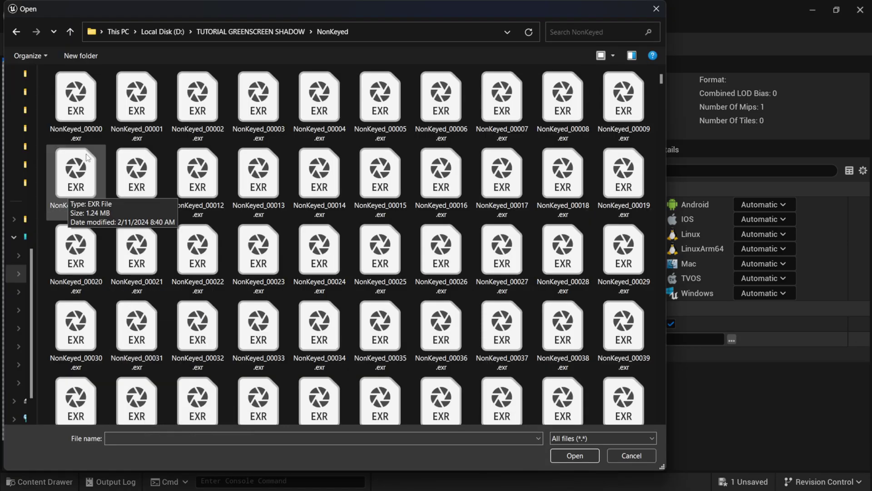
pyautogui.click(83, 113)
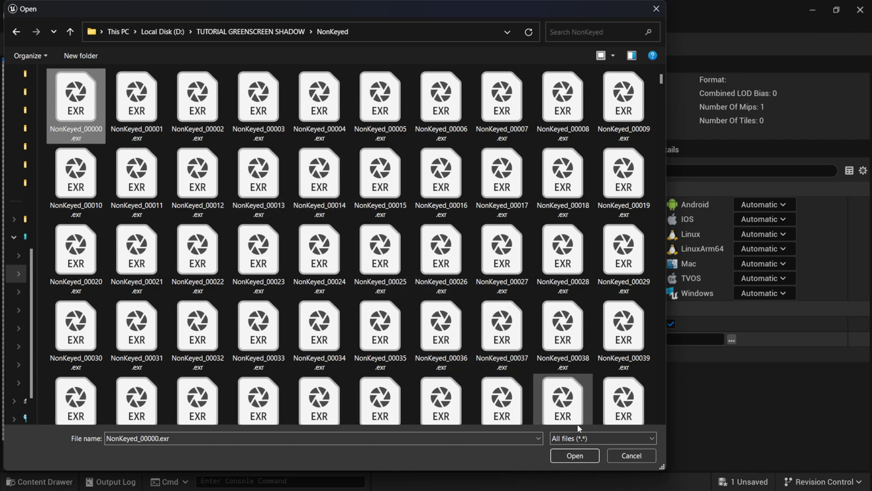
pyautogui.click(575, 454)
# - Set the Frame Rate Override to 30 fps, then save and close the media source
pyautogui.click(528, 355)
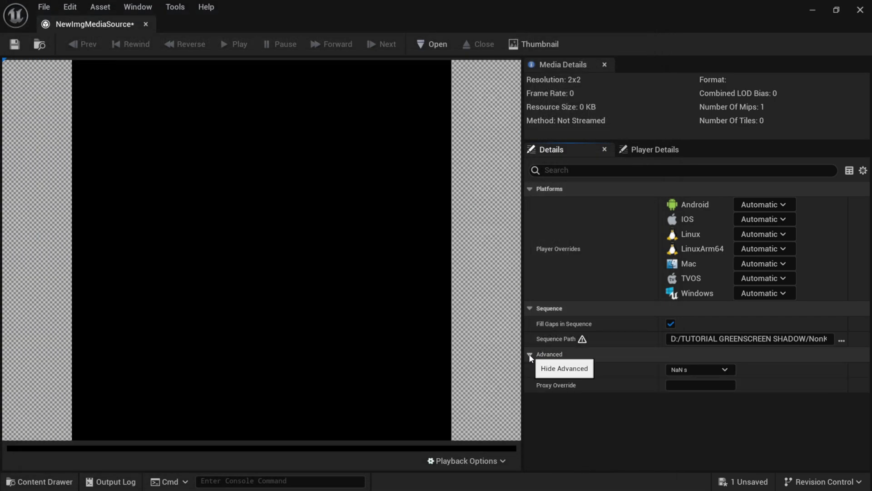
pyautogui.click(689, 371)
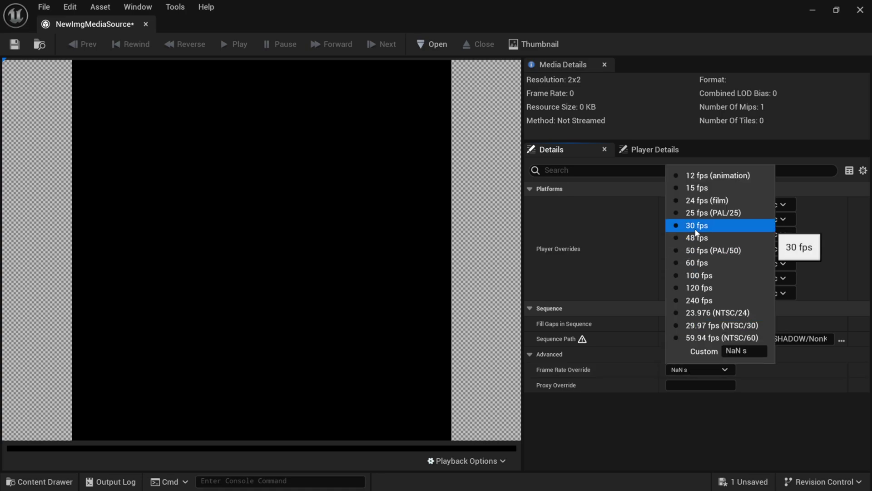
pyautogui.click(696, 227)
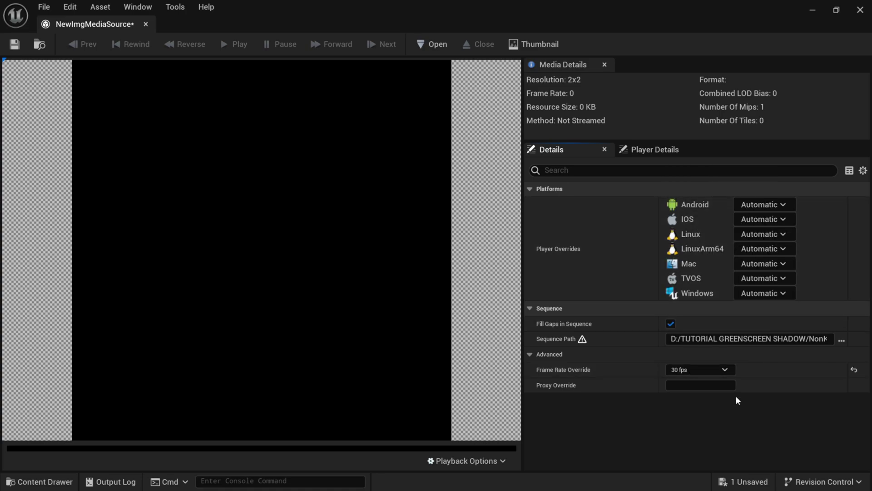
pyautogui.click(15, 44)
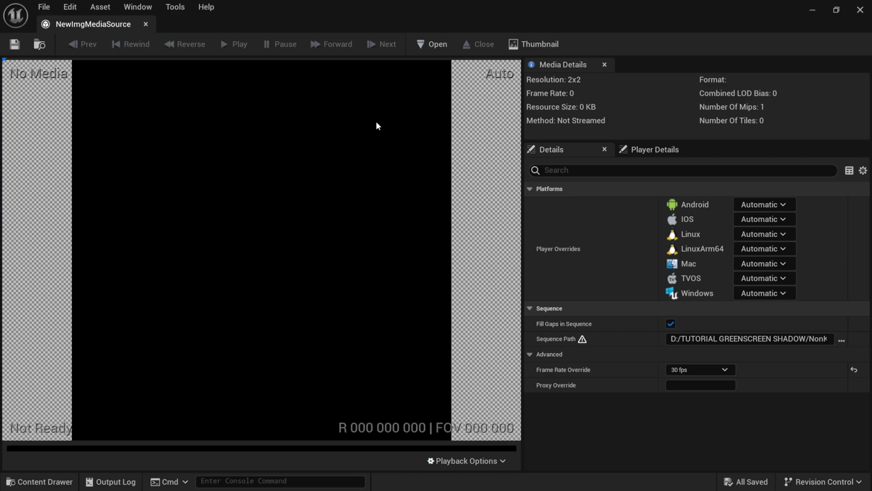
pyautogui.click(859, 10)
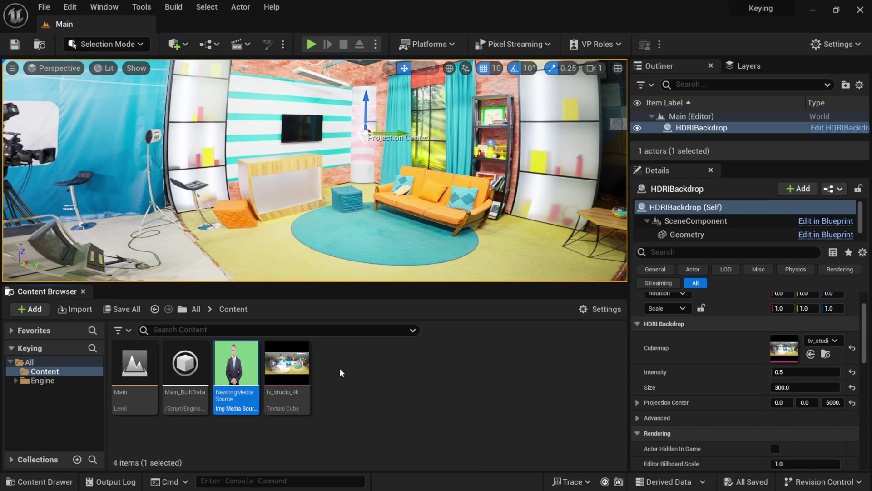
# - Create a Media Player named NewMediaPlayer with its Video output MediaTexture enabled
pyautogui.rightClick(339, 378)
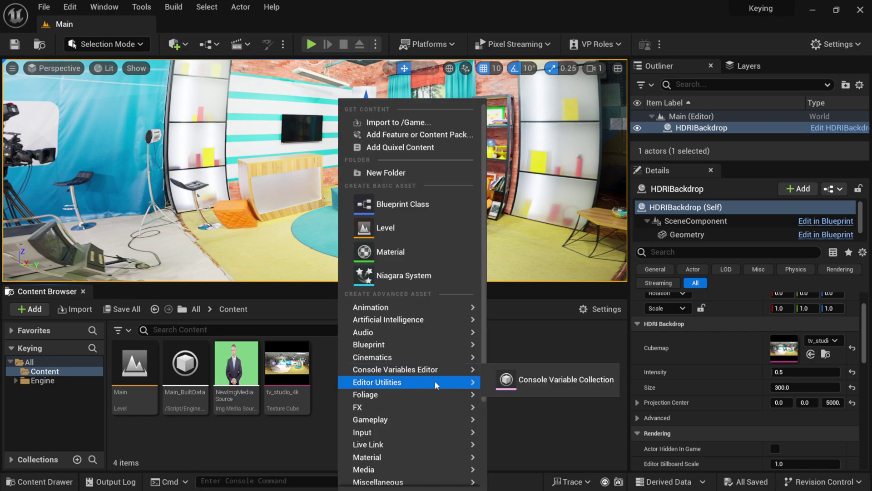
pyautogui.moveTo(399, 432)
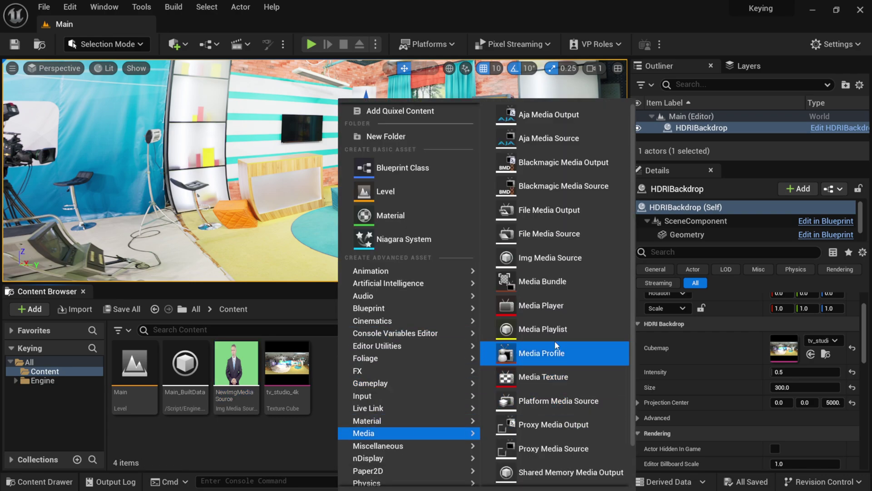
pyautogui.click(536, 307)
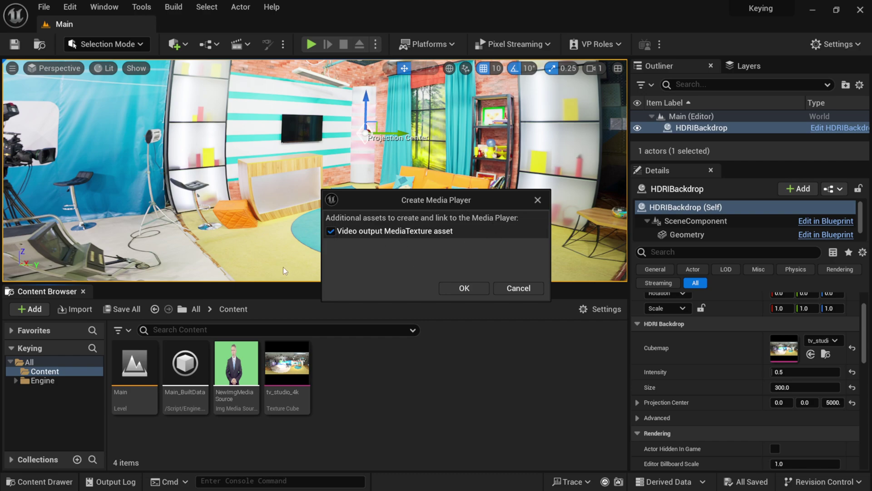
pyautogui.click(463, 289)
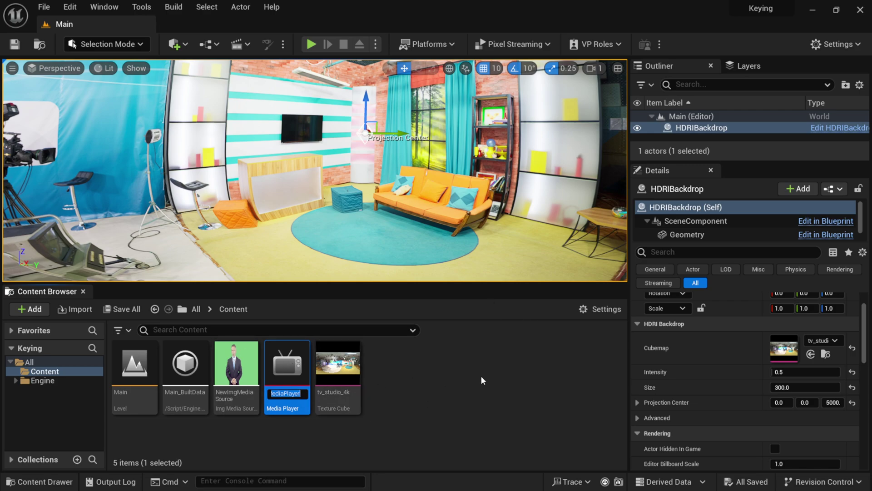
pyautogui.press('Return')
pyautogui.moveTo(397, 378)
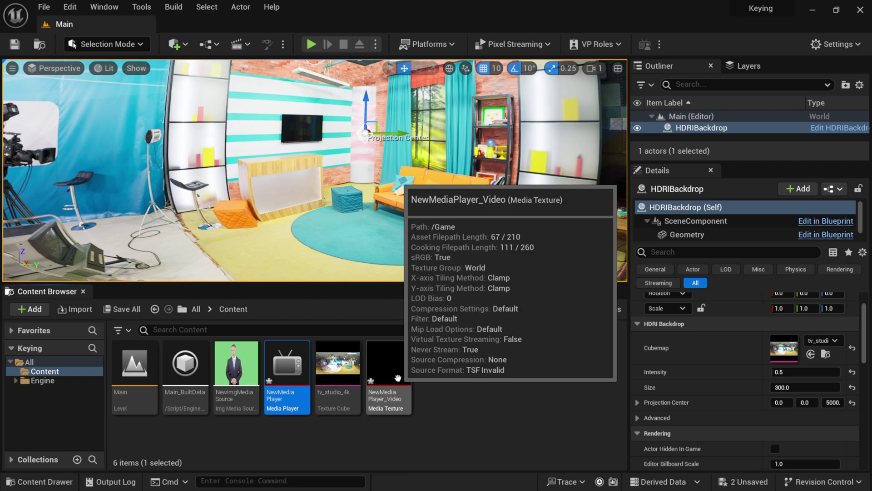
# - Play NewImgMediaSource in NewMediaPlayer and save the player asset
pyautogui.doubleClick(289, 367)
pyautogui.click(82, 372)
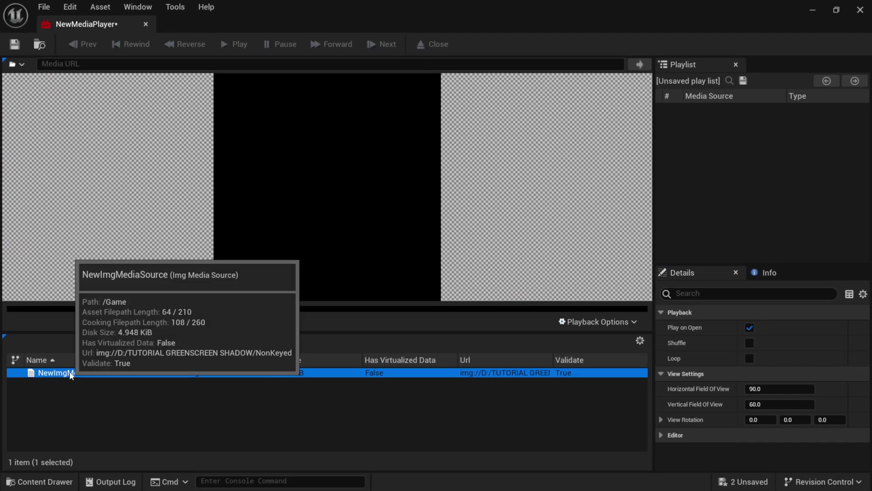
pyautogui.doubleClick(85, 375)
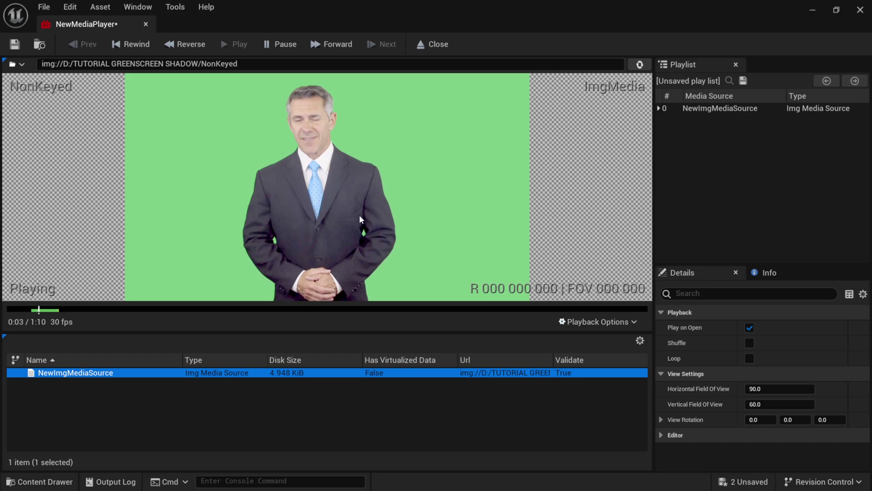
pyautogui.click(19, 50)
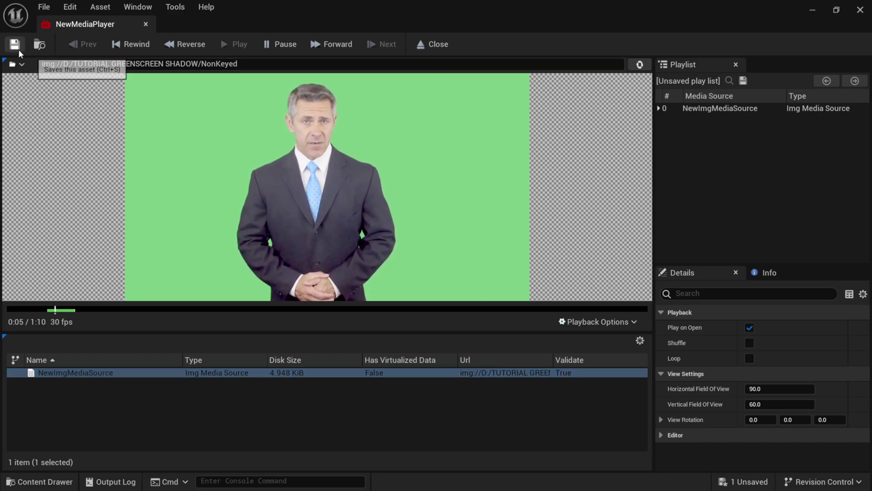
# - Create material NewMediaPlayer_Video_Mat from the NewMediaPlayer_Video media texture
pyautogui.click(855, 11)
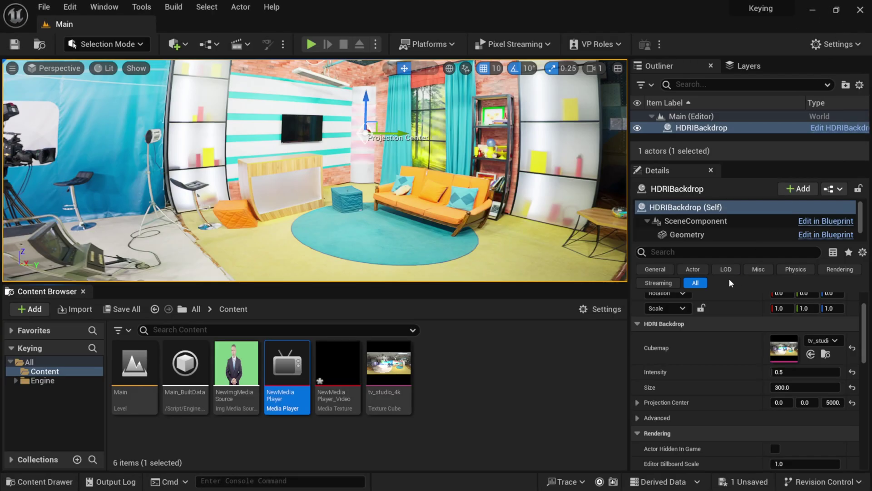
pyautogui.moveTo(342, 368)
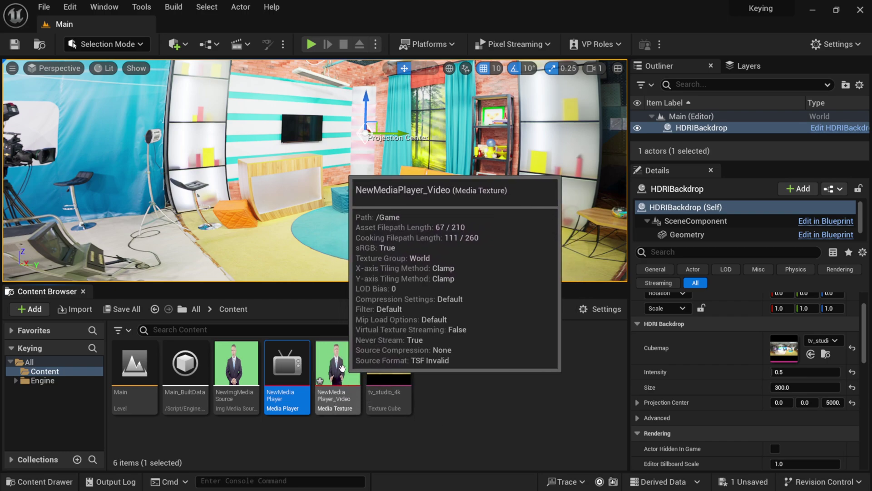
pyautogui.click(342, 368)
pyautogui.moveTo(339, 381)
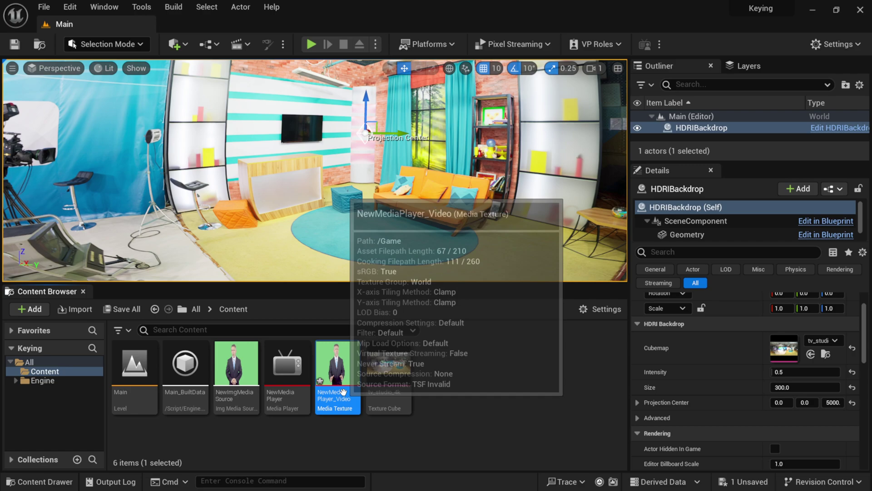
pyautogui.rightClick(339, 375)
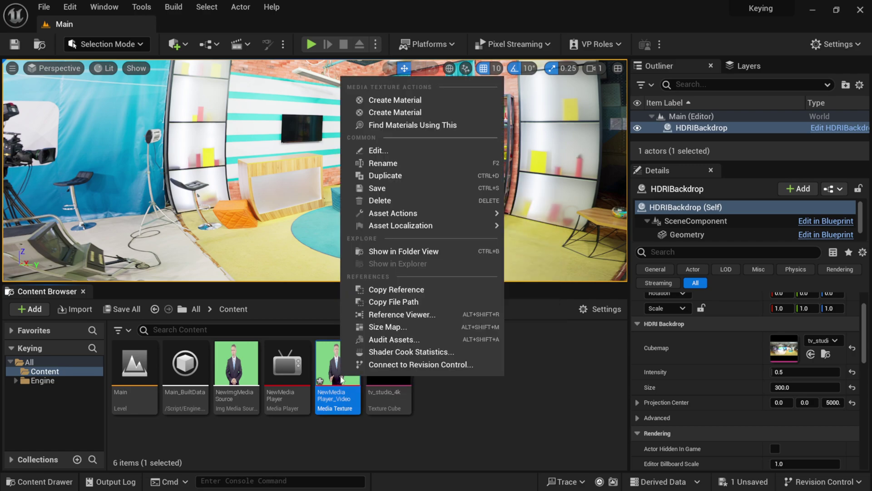
pyautogui.click(405, 97)
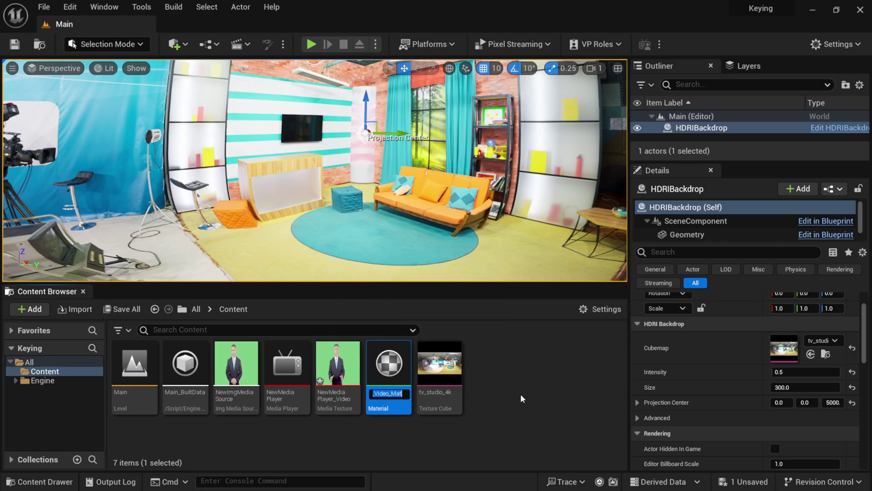
pyautogui.press('Return')
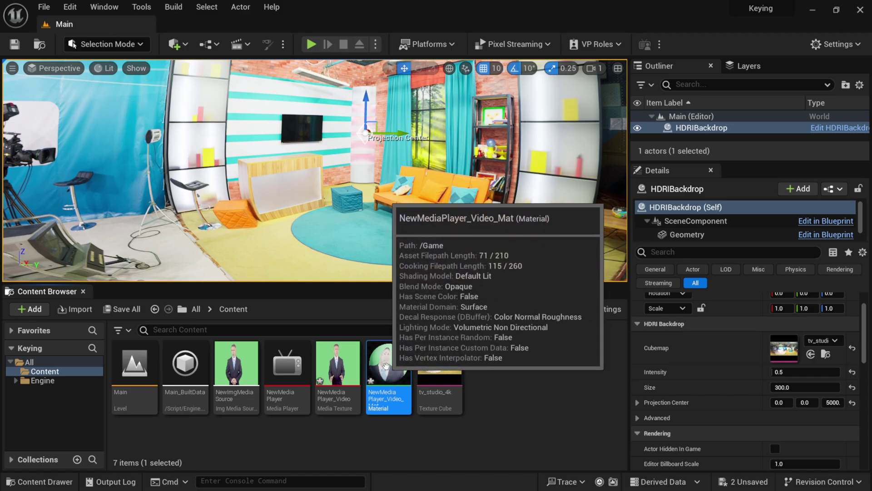
# - Open NewMediaPlayer_Video_Mat and move its Texture Sample node to the left
pyautogui.doubleClick(389, 363)
pyautogui.scroll(-1, 454, 274)
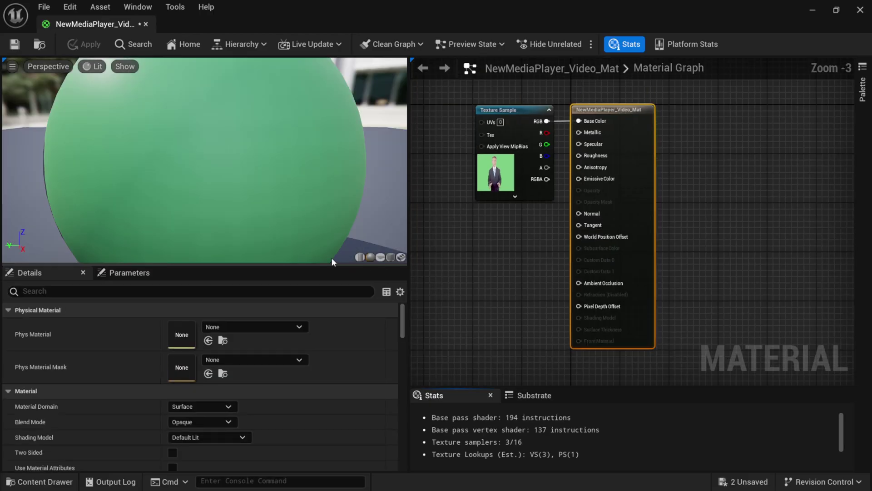
pyautogui.moveTo(513, 272); pyautogui.dragTo(581, 278, button='right')
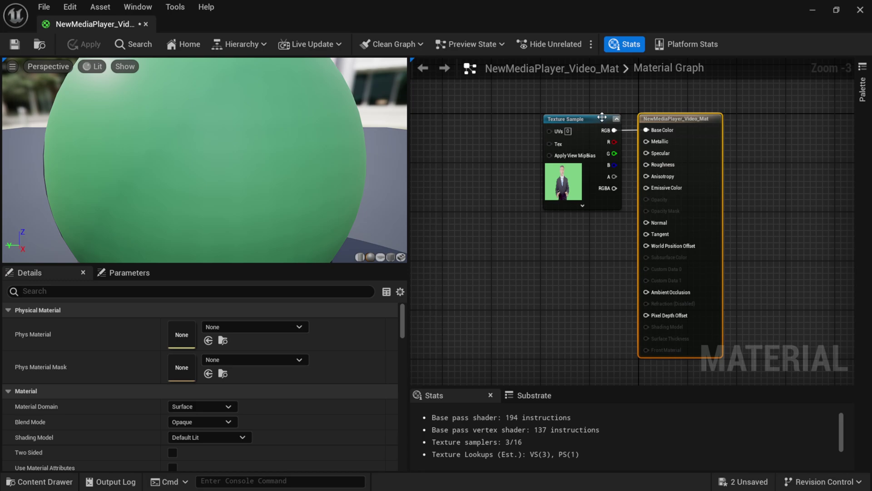
pyautogui.moveTo(602, 117); pyautogui.dragTo(539, 117)
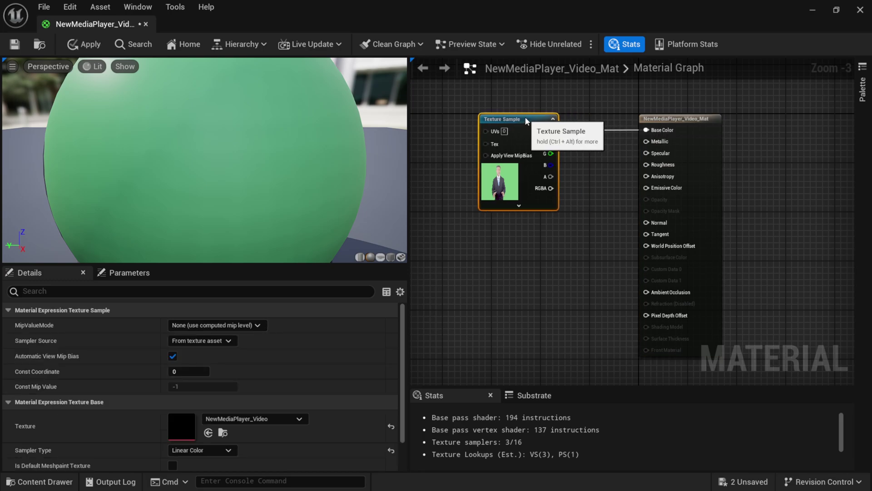
# - Preview the material on a flat plane, reposition the result node, and show Blend Mode options
pyautogui.click(381, 258)
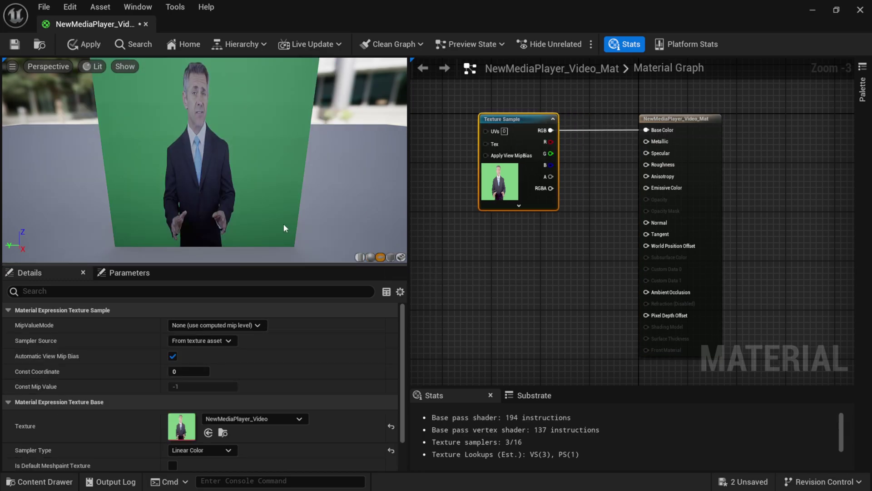
pyautogui.moveTo(266, 236)
pyautogui.mouseDown()
pyautogui.moveTo(254, 234)
pyautogui.moveTo(277, 237)
pyautogui.moveTo(266, 235)
pyautogui.mouseUp()
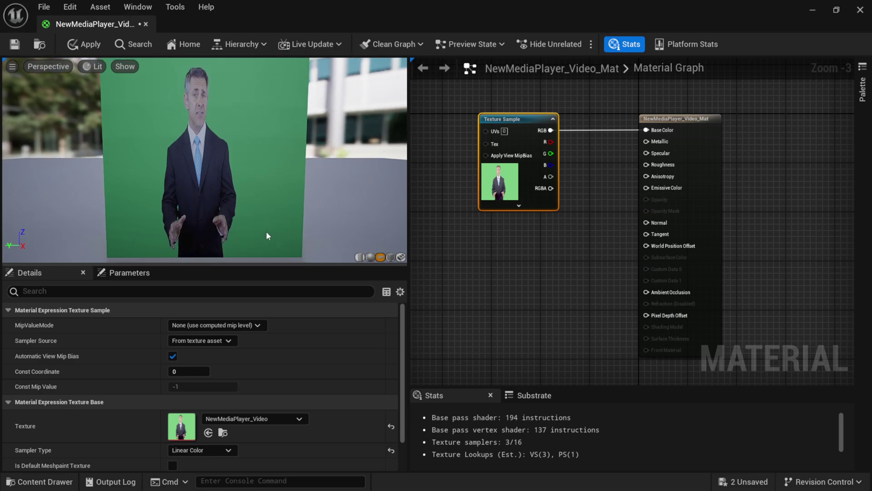
pyautogui.click(683, 120)
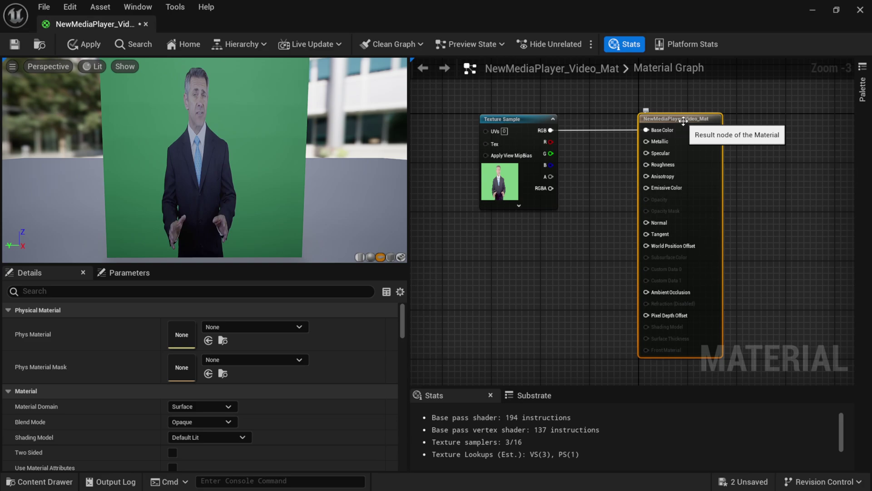
pyautogui.moveTo(683, 119); pyautogui.dragTo(670, 120)
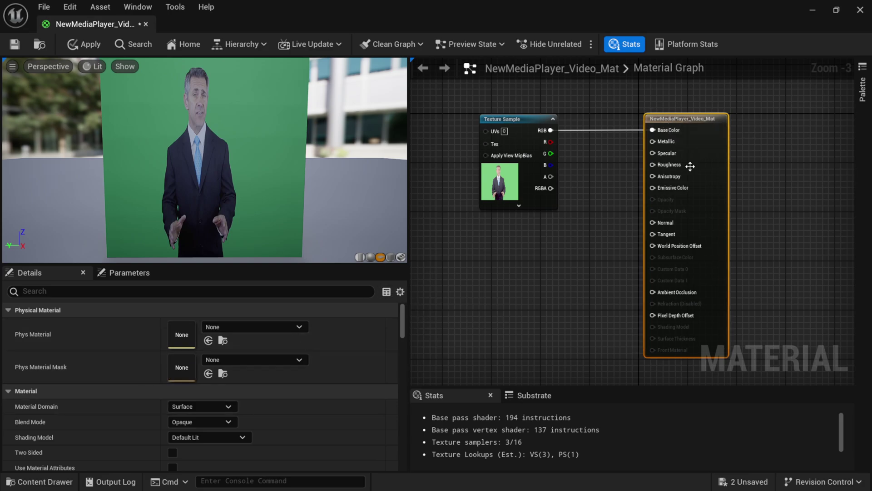
pyautogui.moveTo(691, 119); pyautogui.dragTo(692, 113)
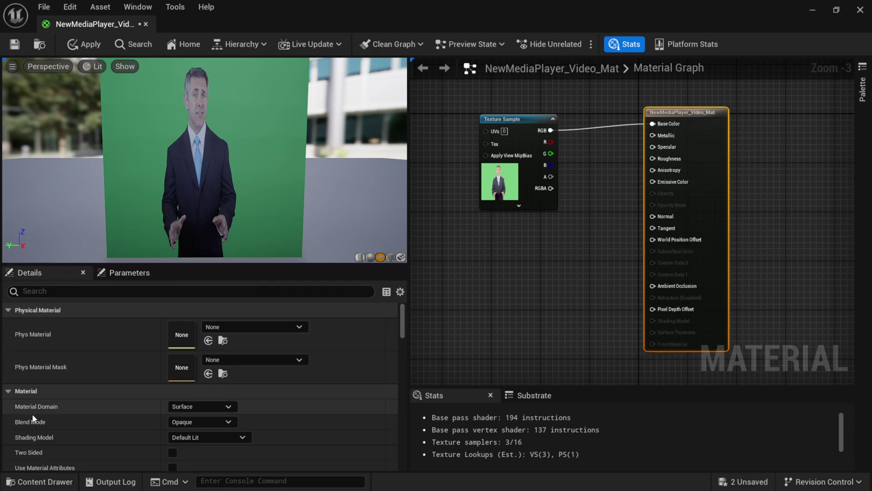
pyautogui.click(206, 421)
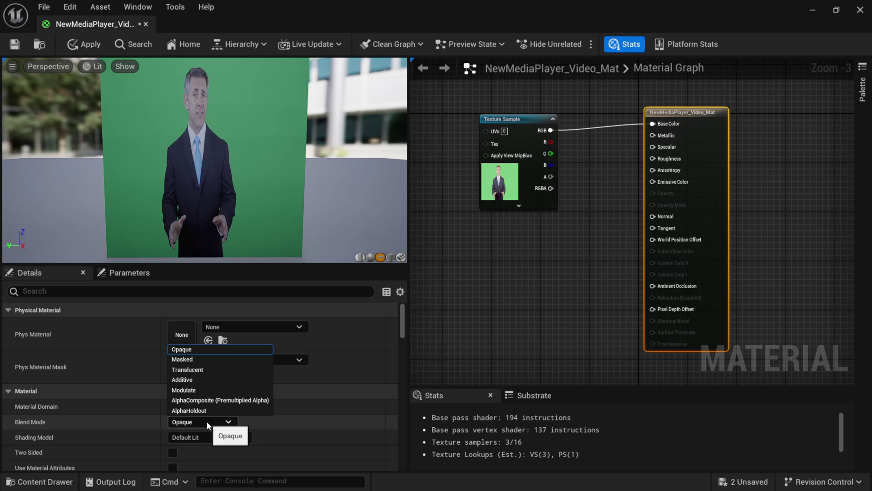
# - Set Blend Mode to Masked and add an MF_Chromakeyer node beside the Texture Sample
pyautogui.click(209, 359)
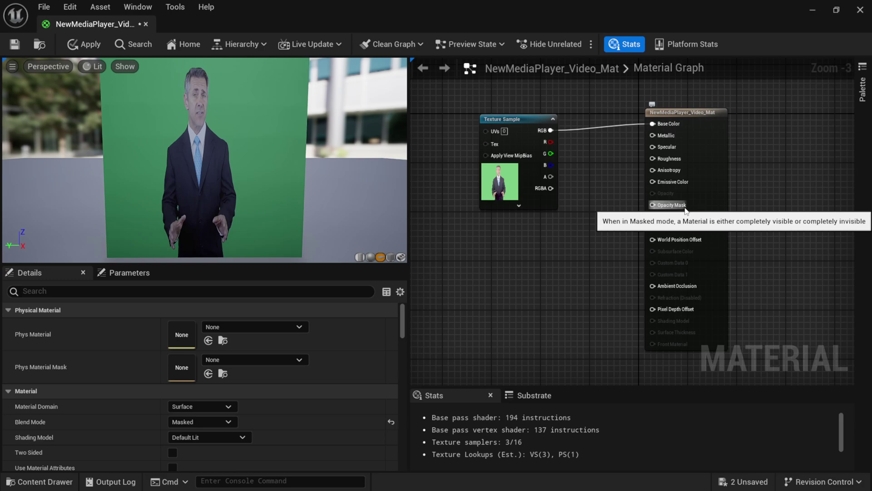
pyautogui.rightClick(509, 278)
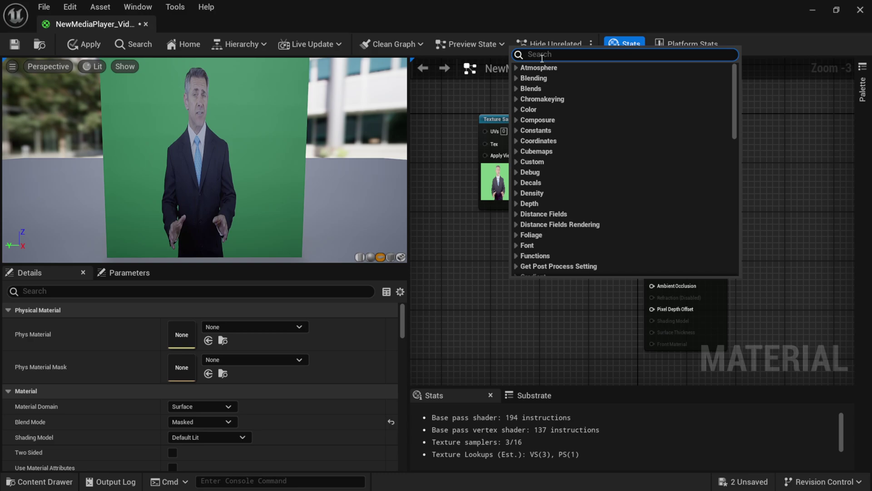
pyautogui.write('mf_chrom')
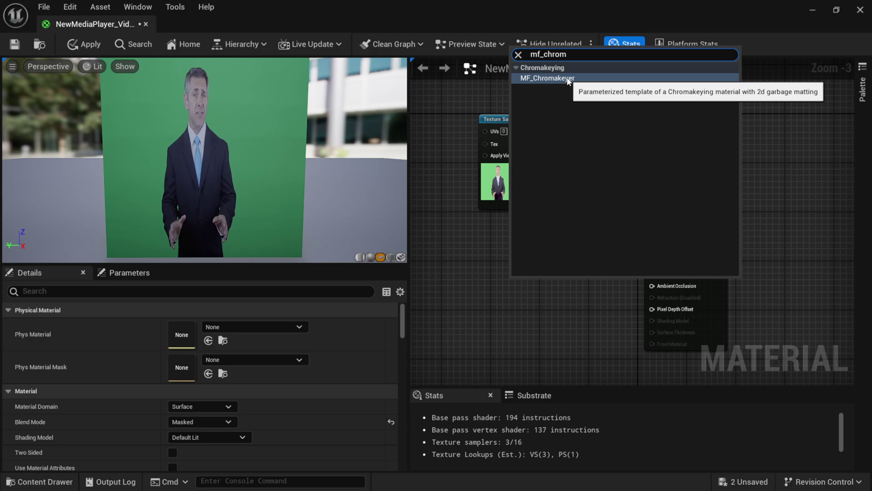
pyautogui.click(567, 79)
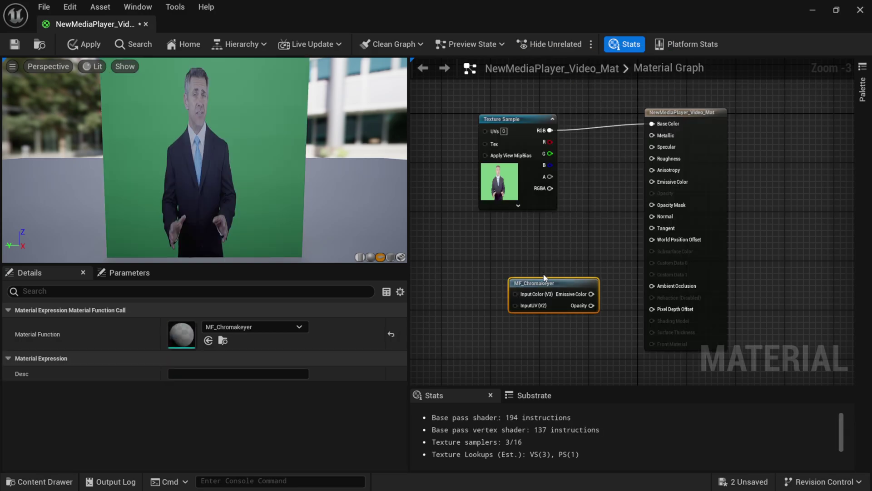
pyautogui.moveTo(544, 277); pyautogui.dragTo(582, 218)
pyautogui.click(527, 119)
pyautogui.moveTo(527, 119); pyautogui.dragTo(483, 132)
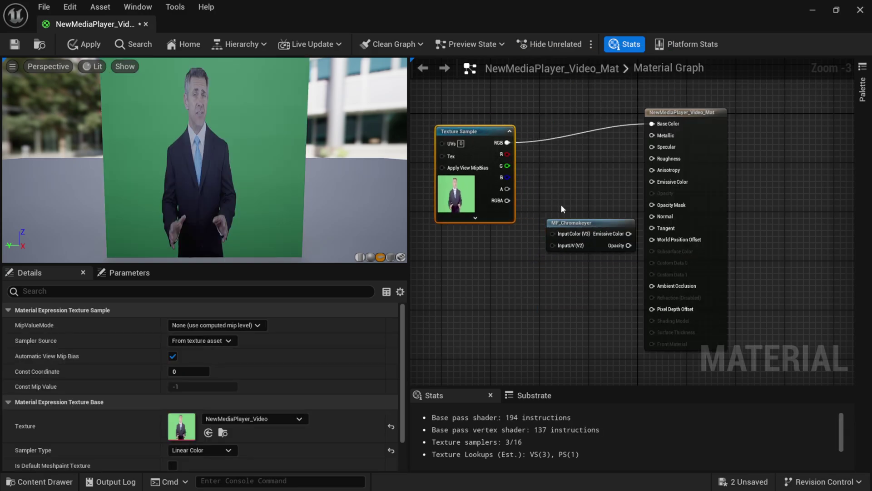
pyautogui.moveTo(568, 224); pyautogui.dragTo(535, 168)
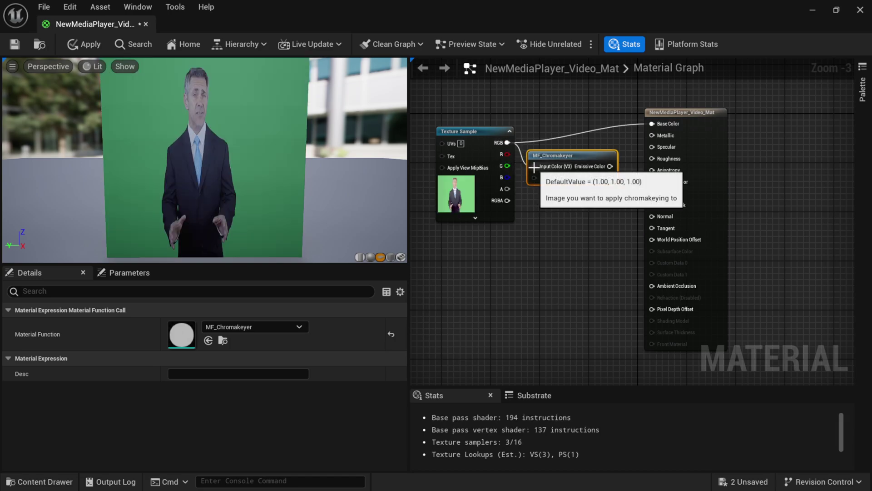
# - Wire RGB and A into MF_Chromakeyer, its outputs to Base Color and Opacity Mask, and save
pyautogui.moveTo(610, 167); pyautogui.dragTo(652, 123)
pyautogui.moveTo(579, 157); pyautogui.dragTo(586, 125)
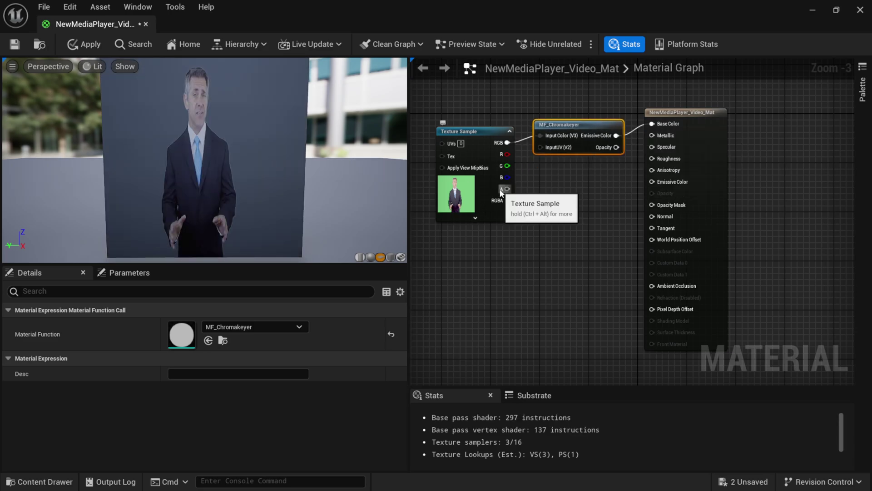
pyautogui.moveTo(505, 189); pyautogui.dragTo(544, 148)
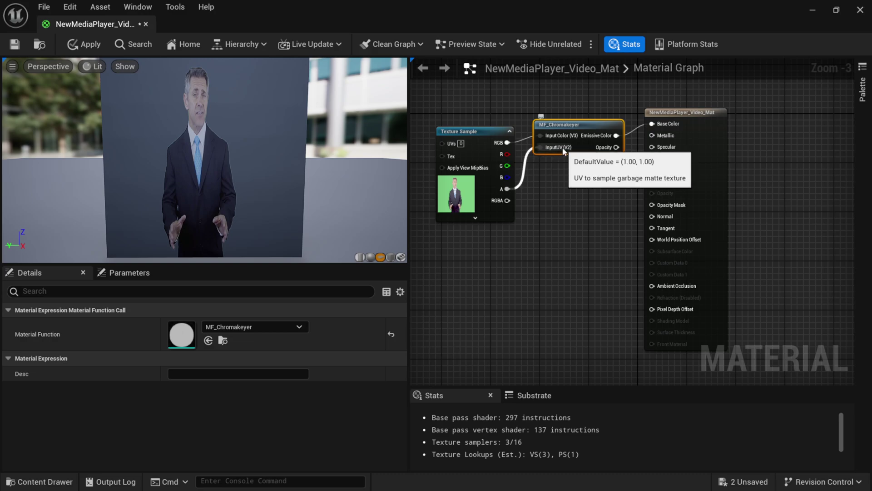
pyautogui.moveTo(618, 150); pyautogui.dragTo(653, 205)
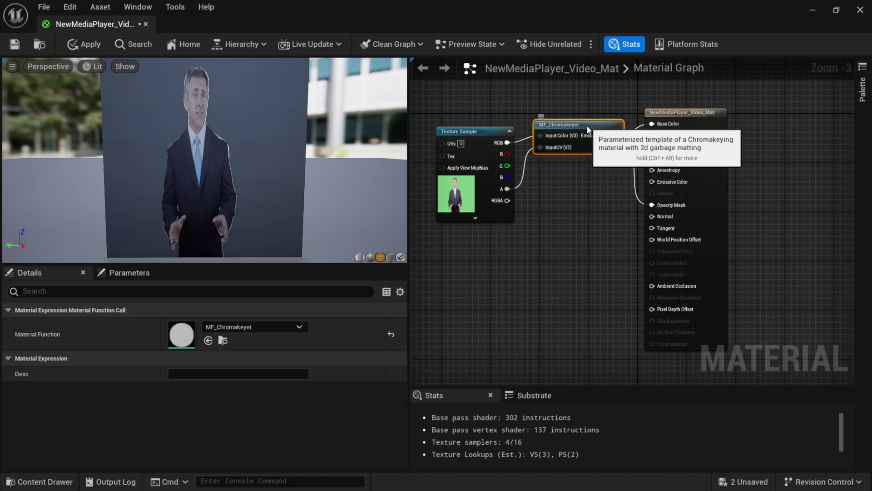
pyautogui.moveTo(588, 129); pyautogui.dragTo(588, 160)
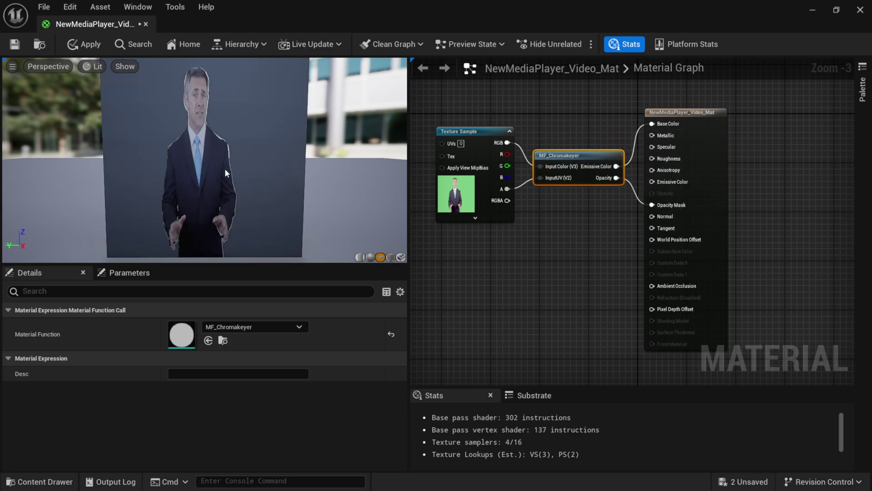
pyautogui.moveTo(207, 167); pyautogui.dragTo(191, 167)
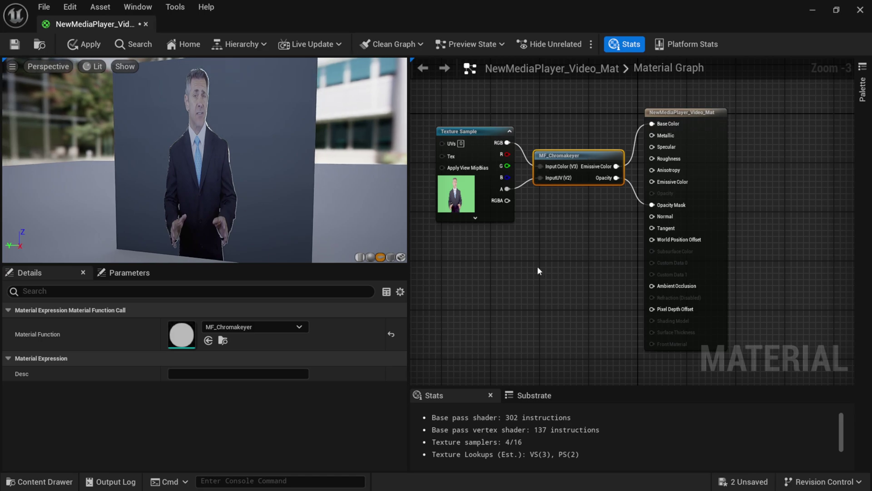
pyautogui.click(14, 45)
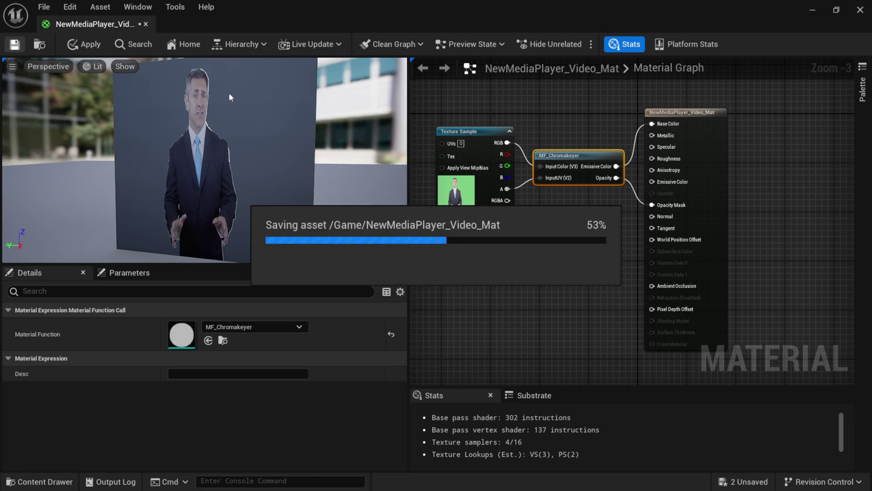
# - Close the material editor and create NewMediaPlayer_Video_Mat_Inst from the video material
pyautogui.click(861, 10)
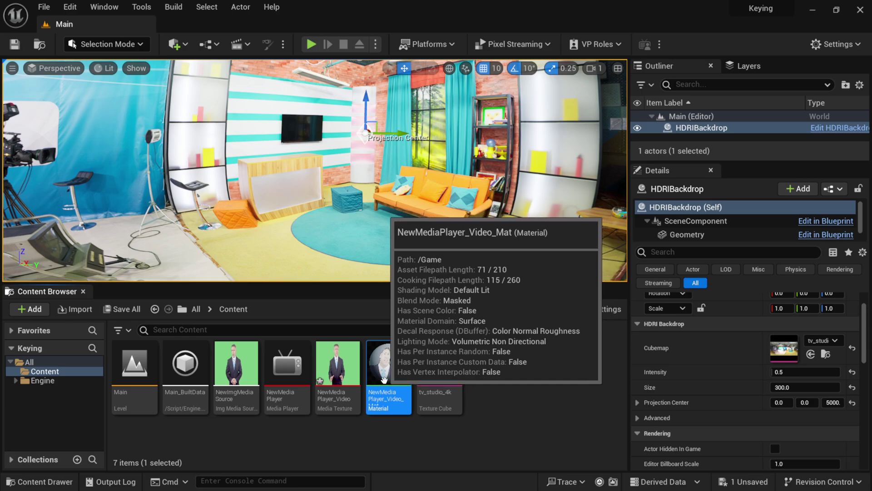
pyautogui.rightClick(384, 382)
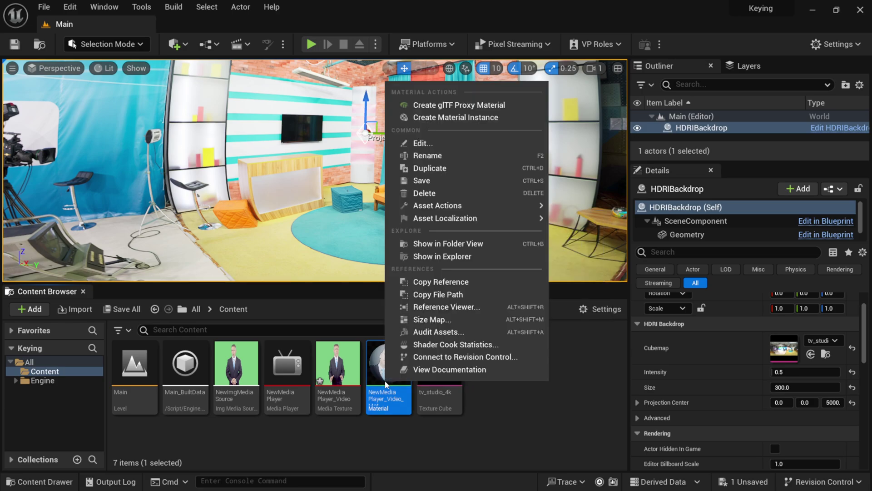
pyautogui.click(460, 118)
pyautogui.press('Return')
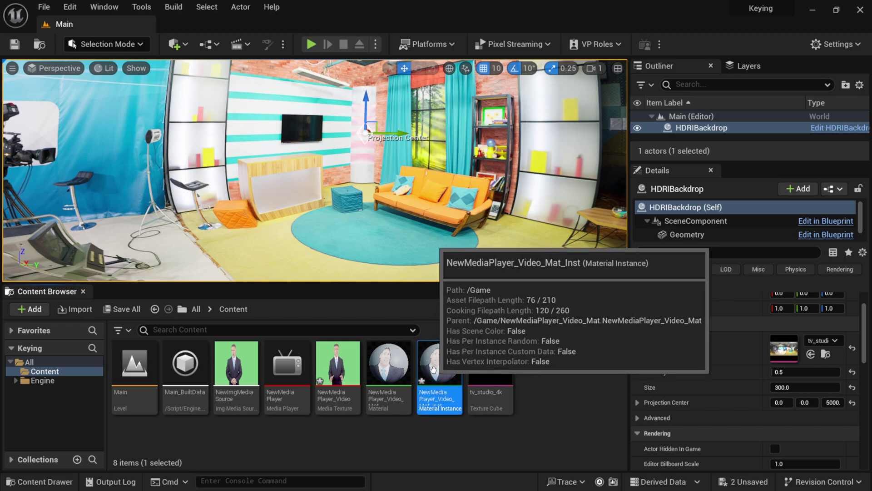
# - Open the material instance, enable the Key Color override, and preview it on a plane
pyautogui.doubleClick(433, 369)
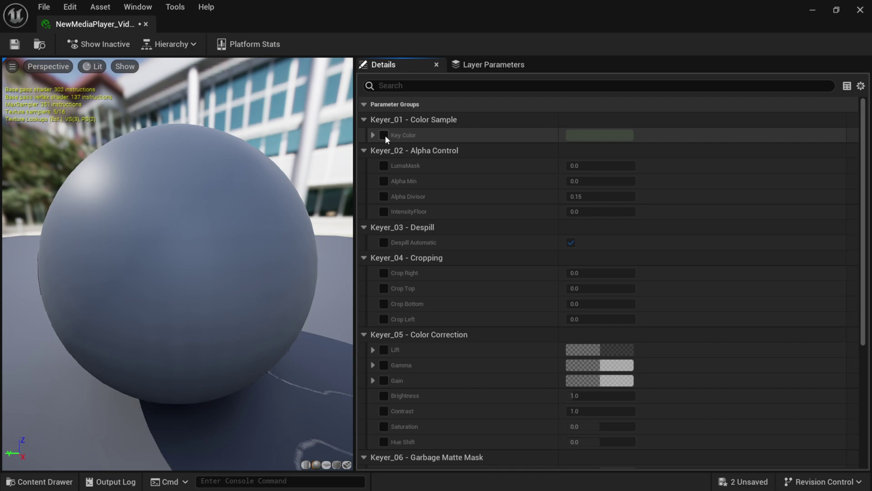
pyautogui.click(384, 135)
pyautogui.click(373, 135)
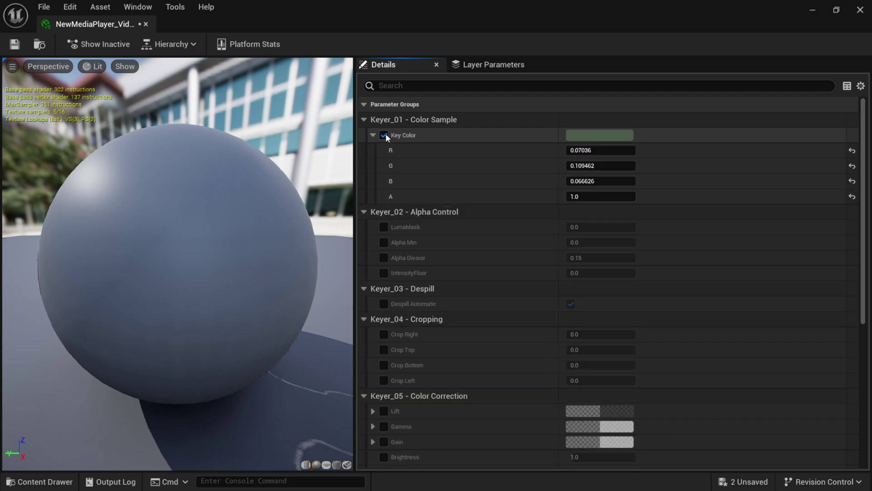
pyautogui.click(327, 464)
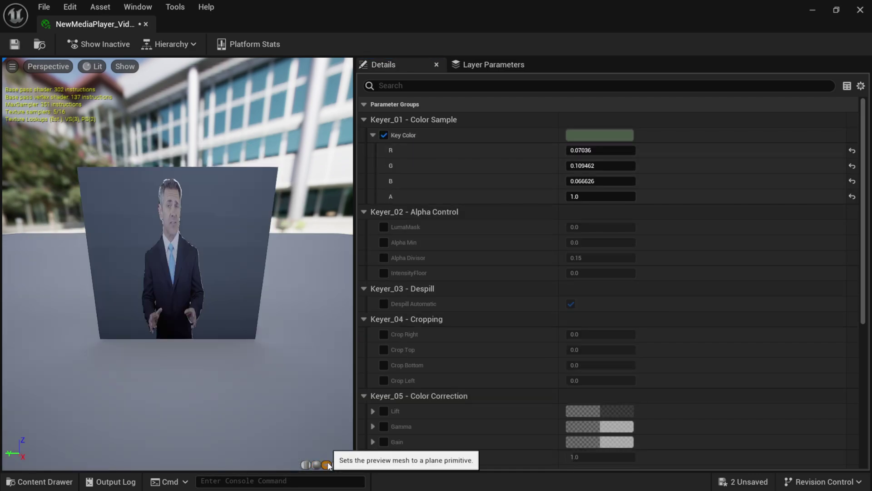
pyautogui.moveTo(184, 301); pyautogui.dragTo(156, 317)
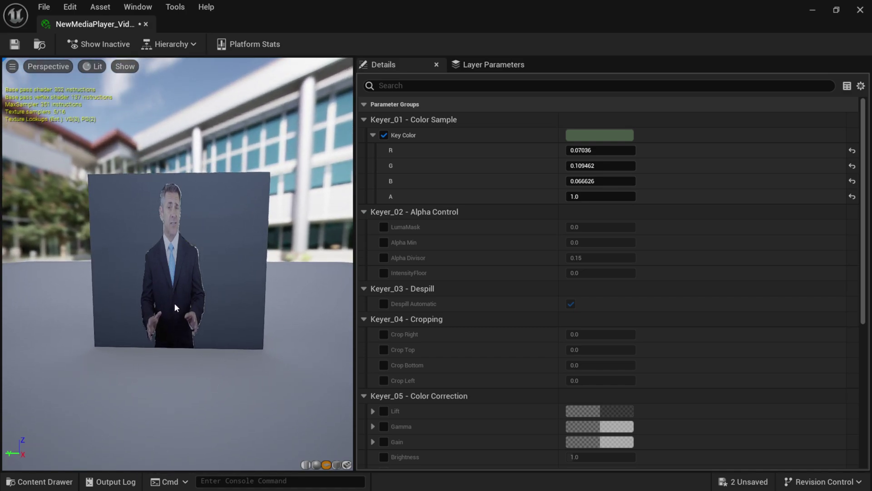
# - Sample a Key Color with the eyedropper, giving a dark grey of 0.017642
pyautogui.click(604, 138)
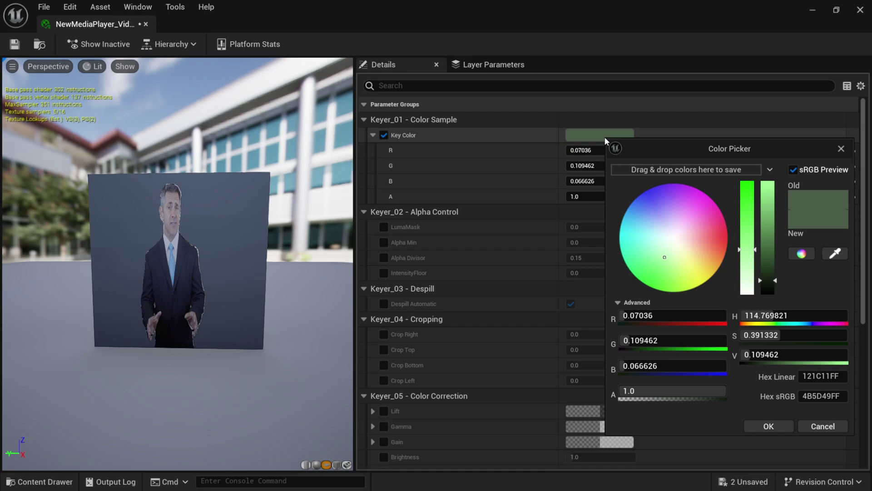
pyautogui.moveTo(769, 148); pyautogui.dragTo(419, 105)
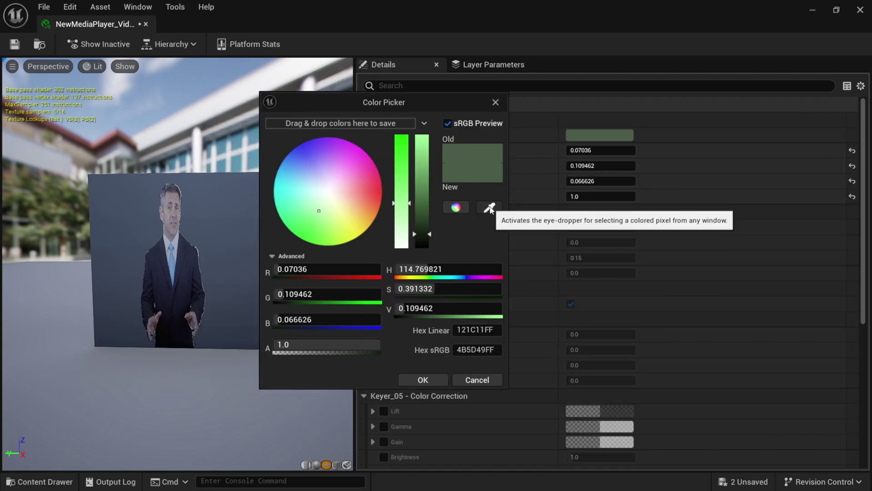
pyautogui.click(489, 207)
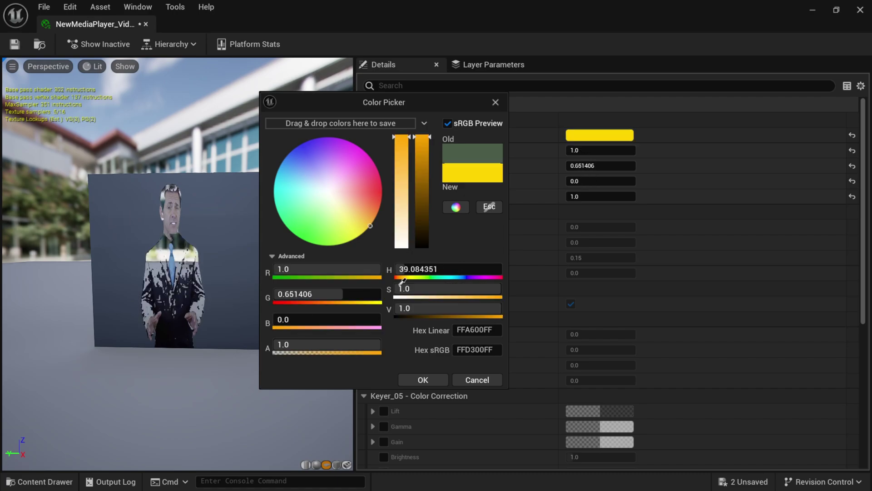
pyautogui.click(338, 287)
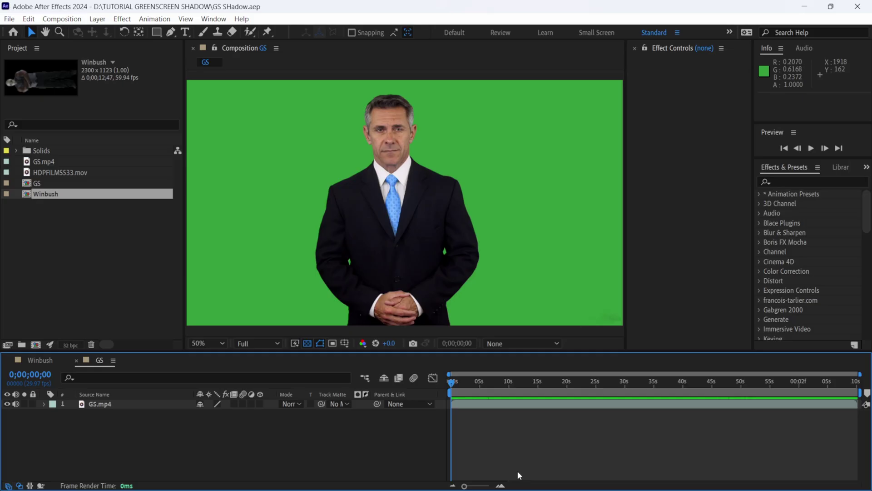
# - Select the GS.mp4 layer in After Effects to inspect its green backdrop's RGB values
pyautogui.click(642, 165)
pyautogui.click(497, 170)
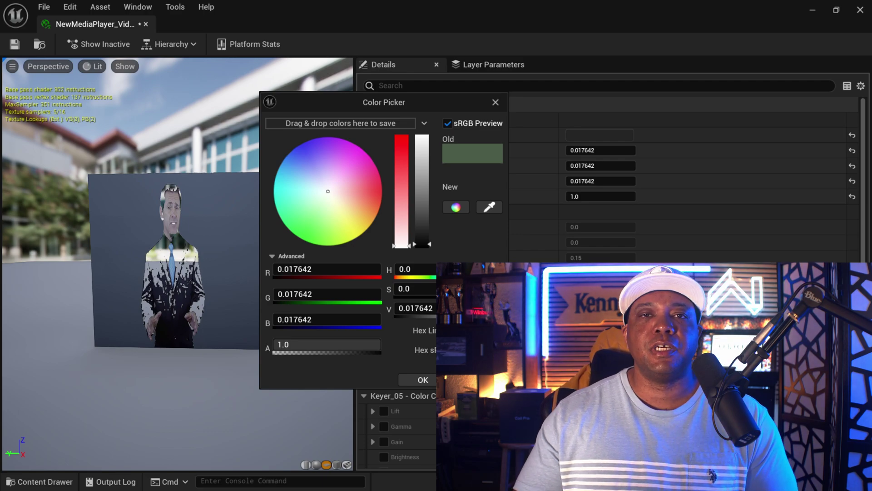
# - Set the Key Color to R 0.207, G 0.6168, B 0.2372 and apply it
pyautogui.click(326, 270)
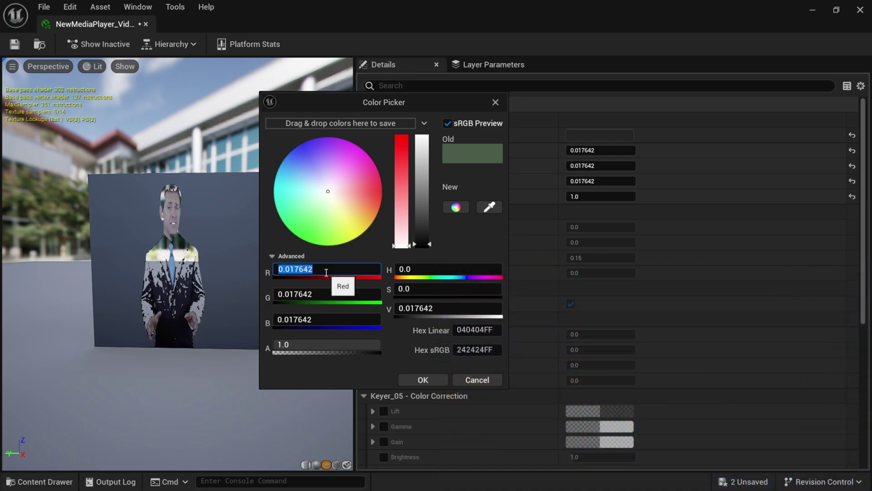
pyautogui.write('.2070')
pyautogui.click(304, 293)
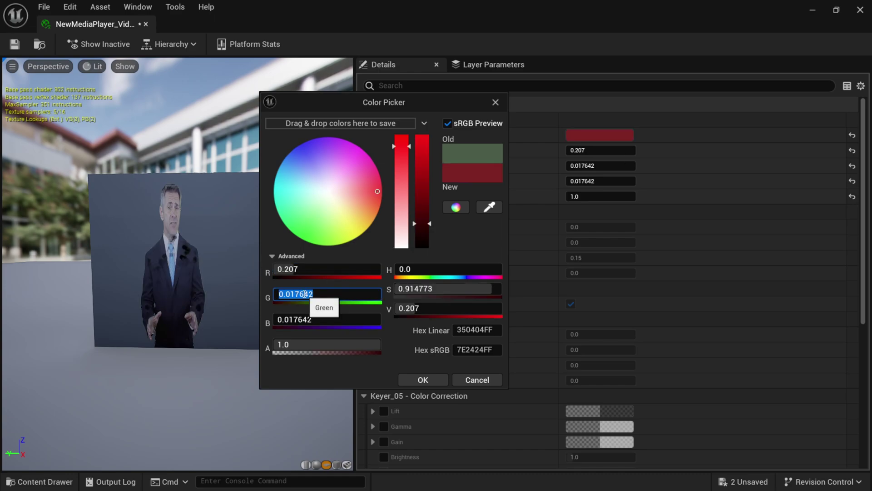
pyautogui.write('.6168')
pyautogui.click(310, 321)
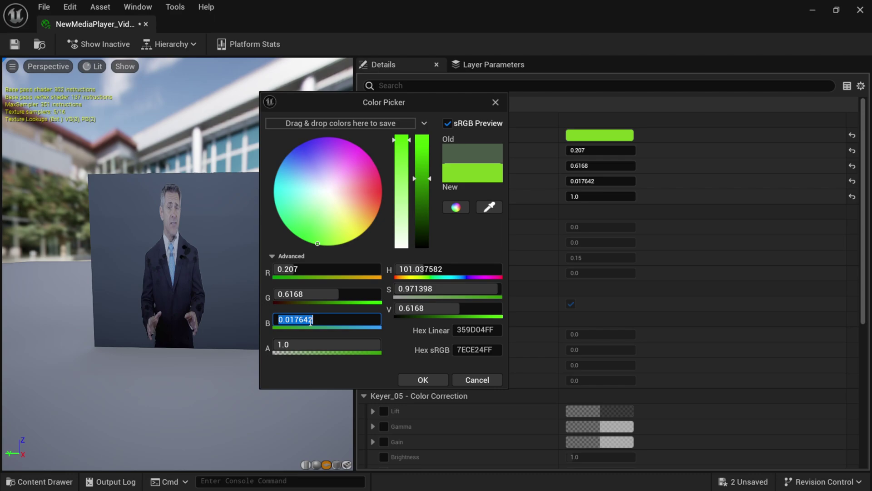
pyautogui.write('.237')
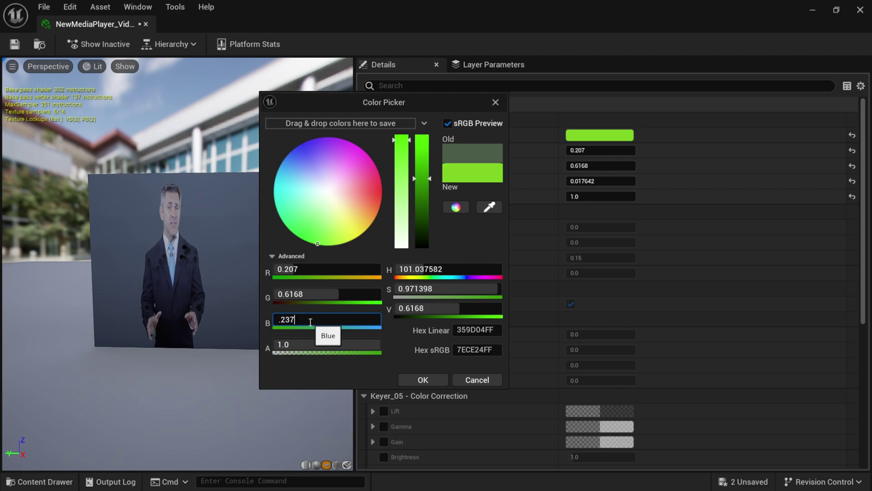
pyautogui.write('2')
pyautogui.press('Return')
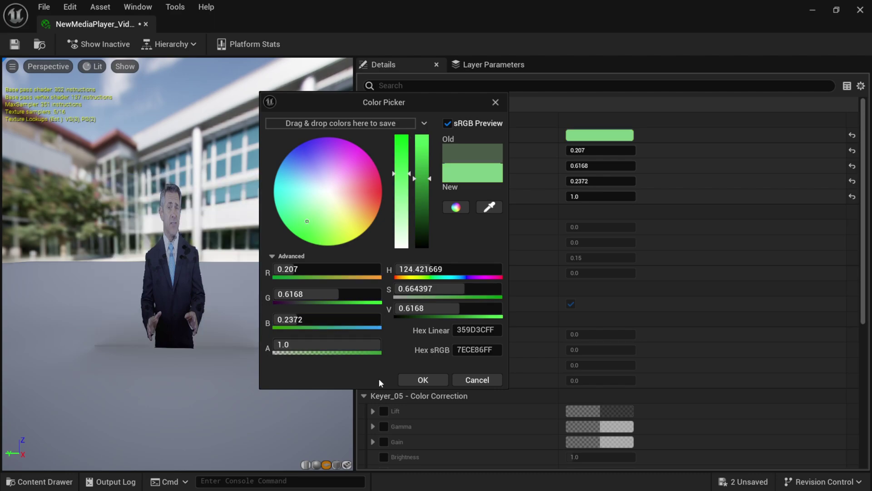
pyautogui.click(432, 383)
pyautogui.scroll(5, 190, 256)
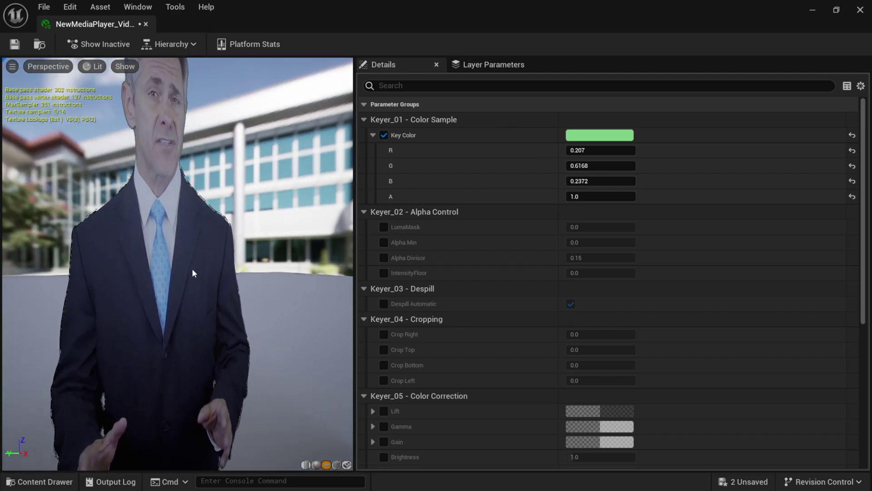
# - Enable the Key Color override and turn on Despill Automatic
pyautogui.scroll(-5, 192, 272)
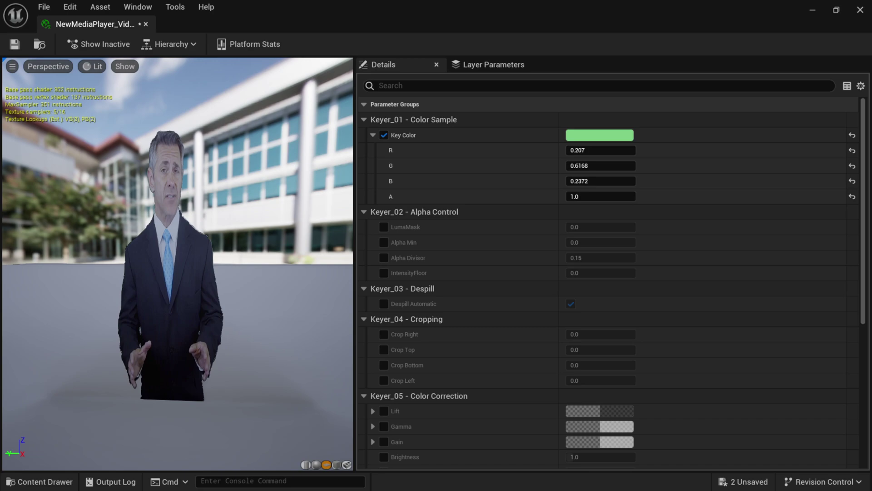
pyautogui.click(384, 135)
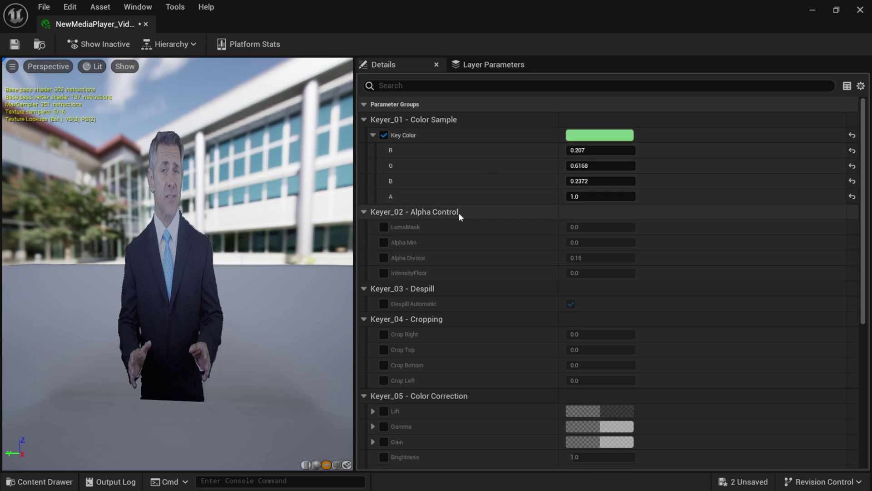
pyautogui.click(384, 304)
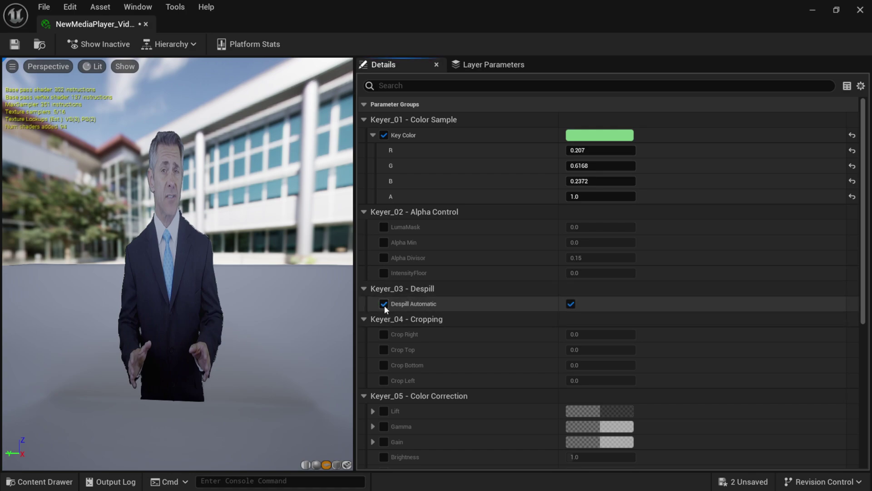
# - Override Alpha Min to 0.0384, LumaMask to 2.046288 and Alpha Divisor to 0.182
pyautogui.click(384, 242)
pyautogui.moveTo(600, 242); pyautogui.dragTo(635, 226)
pyautogui.click(384, 227)
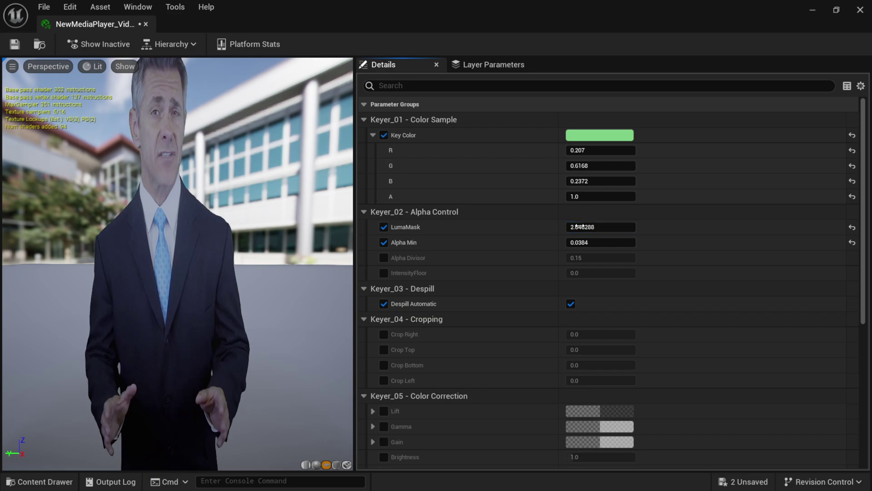
pyautogui.click(384, 257)
pyautogui.moveTo(600, 258)
pyautogui.mouseDown()
pyautogui.moveTo(614, 258)
pyautogui.moveTo(603, 257)
pyautogui.mouseUp()
pyautogui.moveTo(265, 252); pyautogui.dragTo(266, 251)
# - Enable the Color Correction Amount override and set it to 1
pyautogui.scroll(-10, 518, 318)
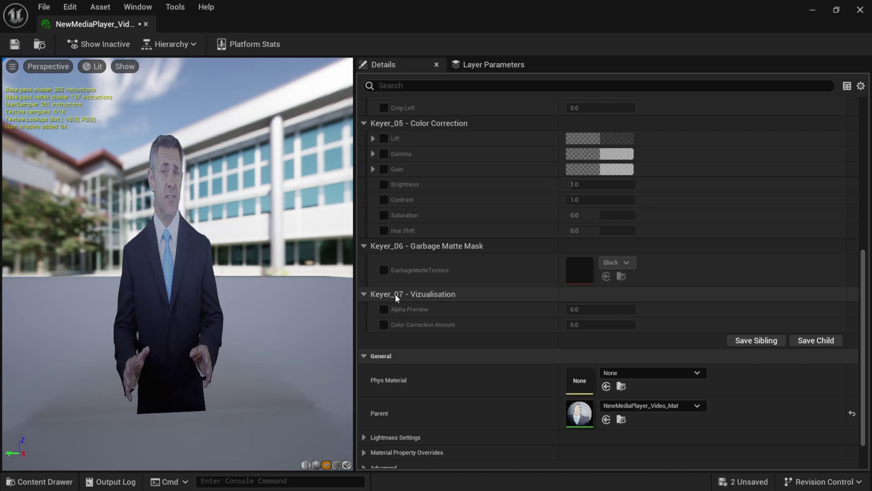
pyautogui.click(384, 325)
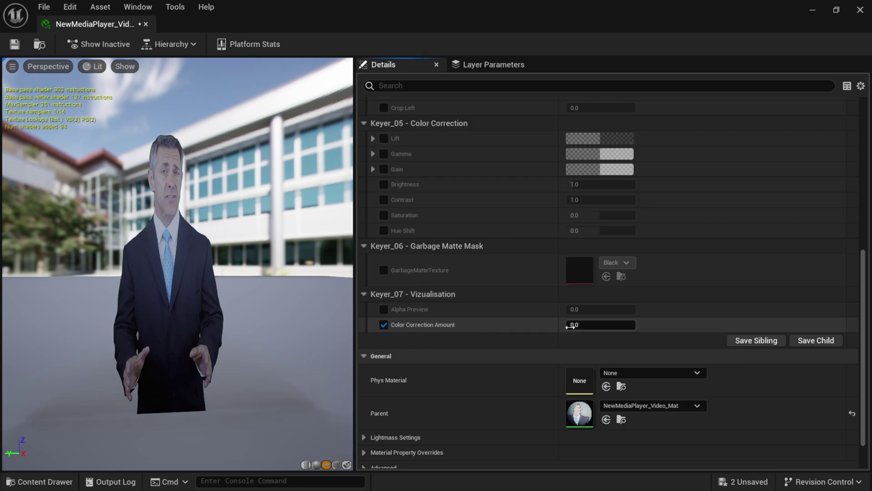
pyautogui.click(573, 324)
pyautogui.write('1')
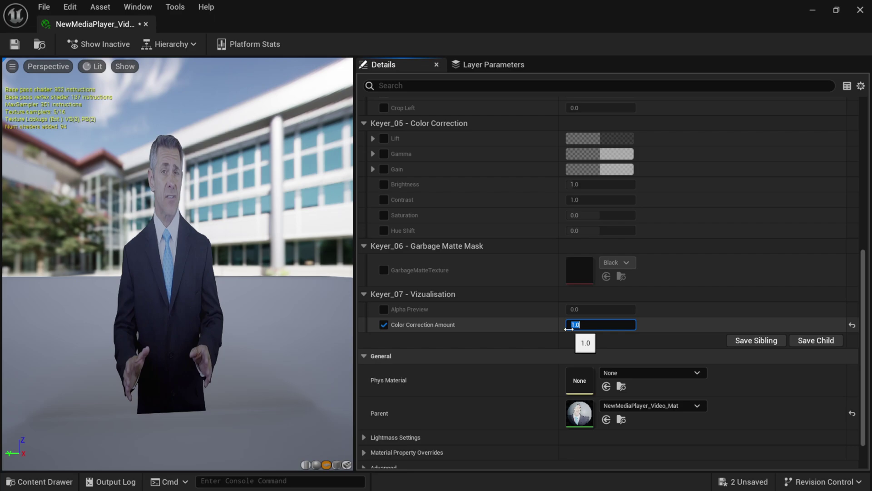
pyautogui.press('Return')
# - Set Contrast to 1.494685 and Saturation to 0.563204, then save and close the material instance
pyautogui.click(384, 200)
pyautogui.moveTo(586, 199); pyautogui.dragTo(597, 200)
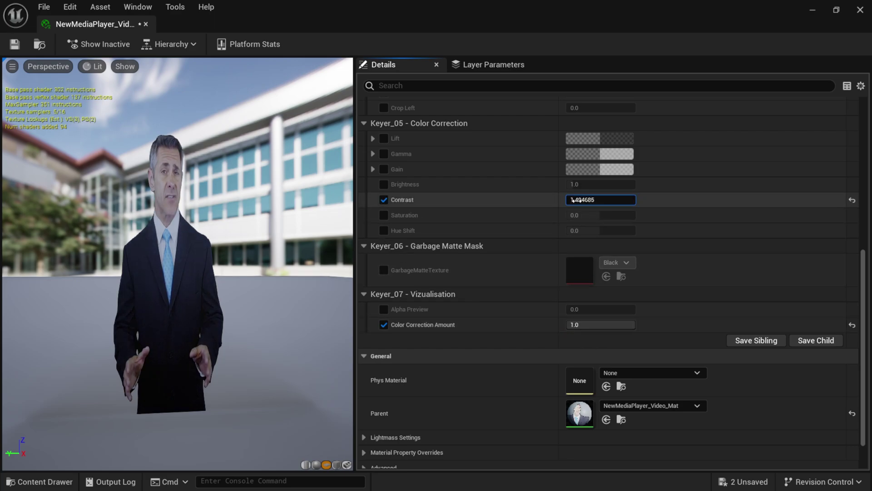
pyautogui.click(384, 215)
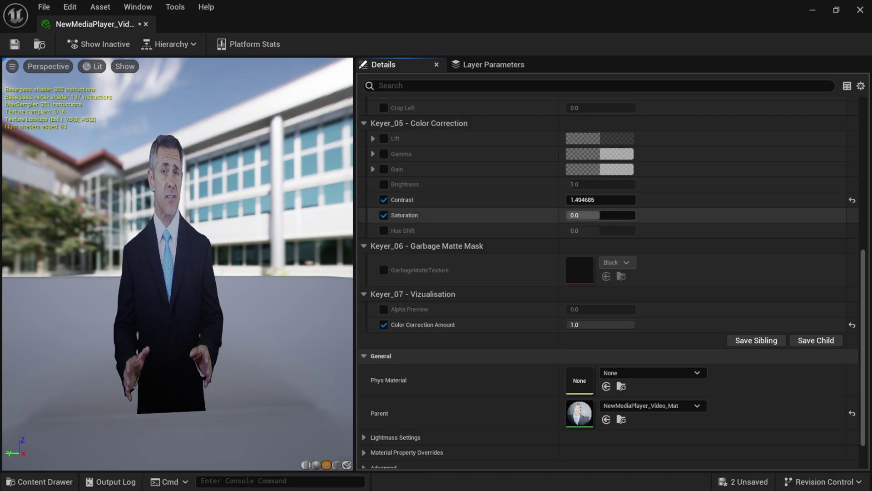
pyautogui.moveTo(586, 215); pyautogui.dragTo(594, 215)
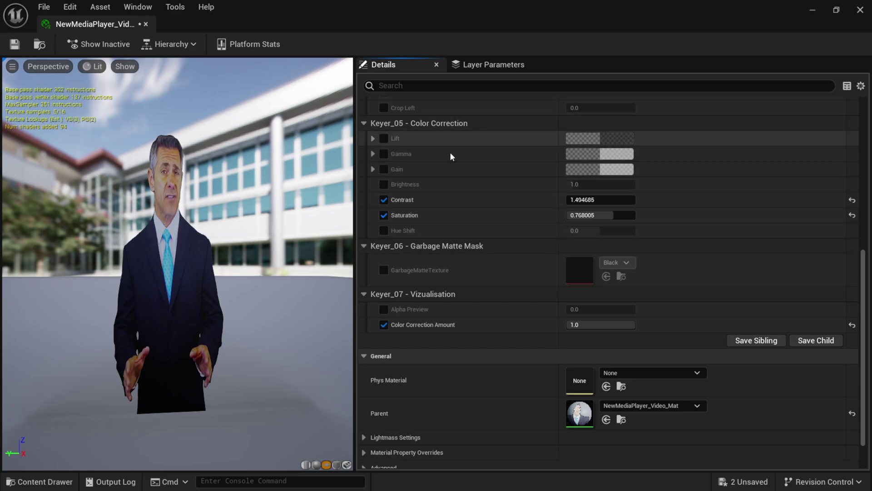
pyautogui.moveTo(608, 216); pyautogui.dragTo(590, 217)
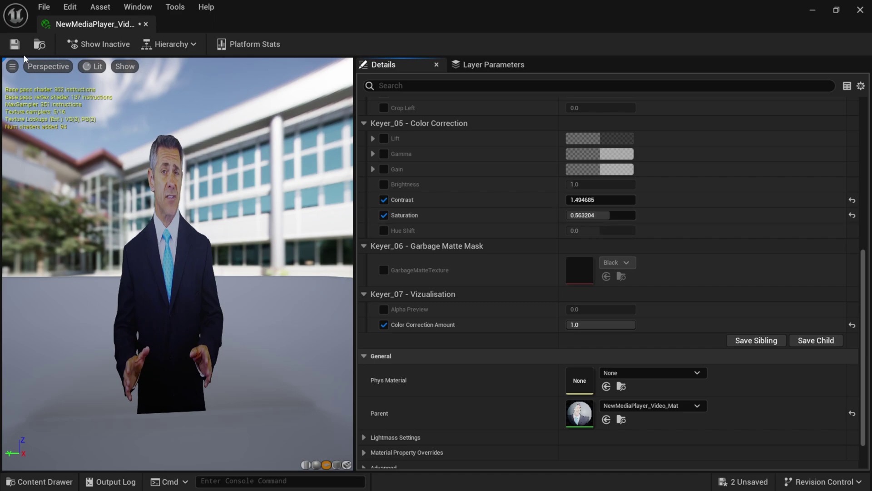
pyautogui.click(14, 45)
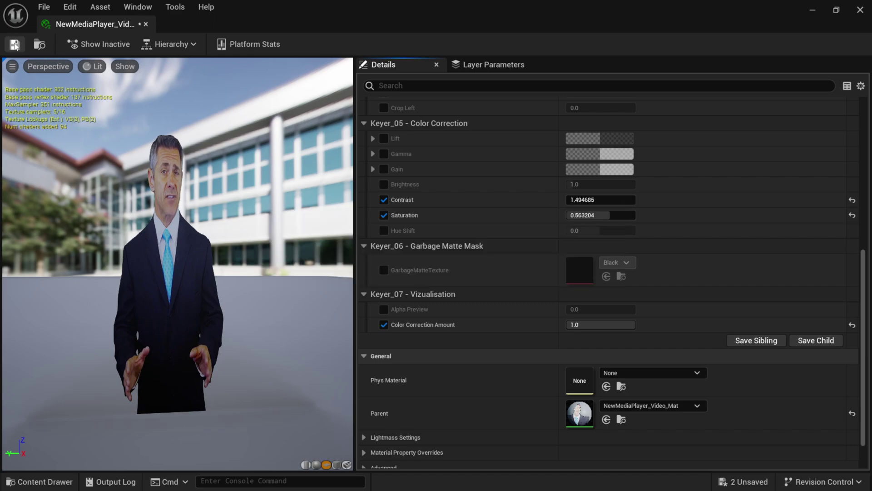
pyautogui.click(860, 10)
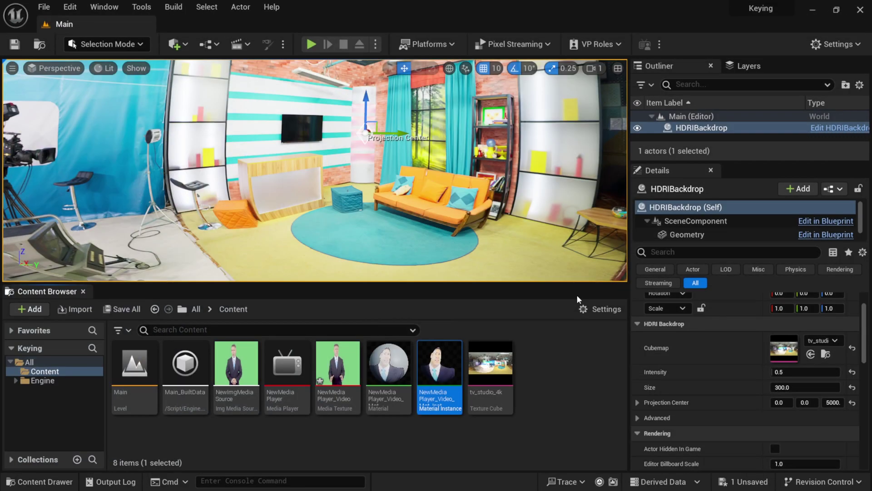
# - Add a Plane to the level, raise it, and apply the presenter video material
pyautogui.click(179, 46)
pyautogui.moveTo(208, 171)
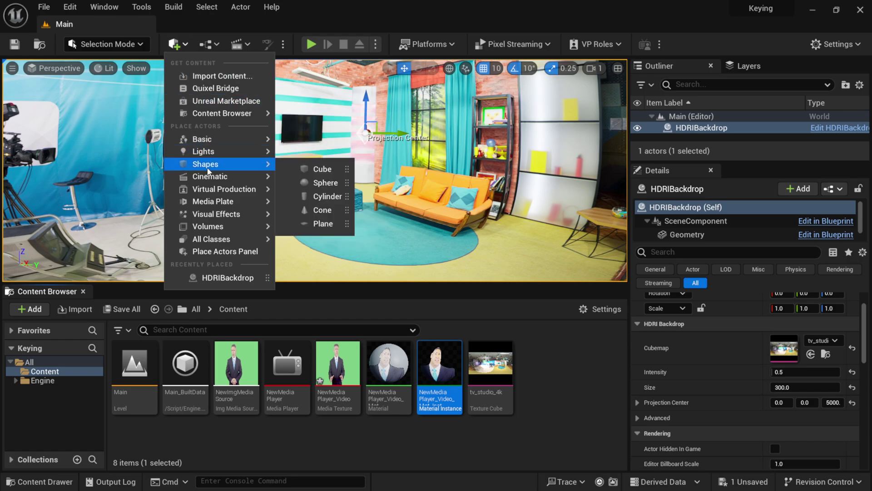
pyautogui.click(322, 223)
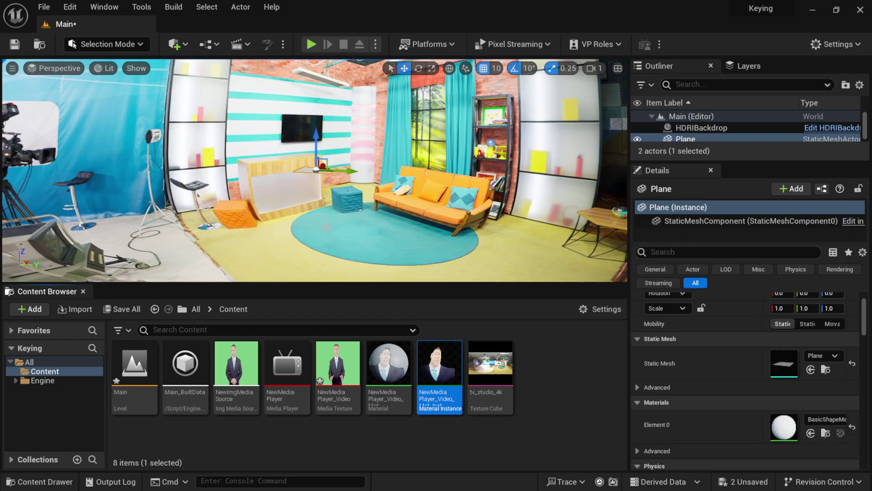
pyautogui.moveTo(317, 144); pyautogui.dragTo(318, 134)
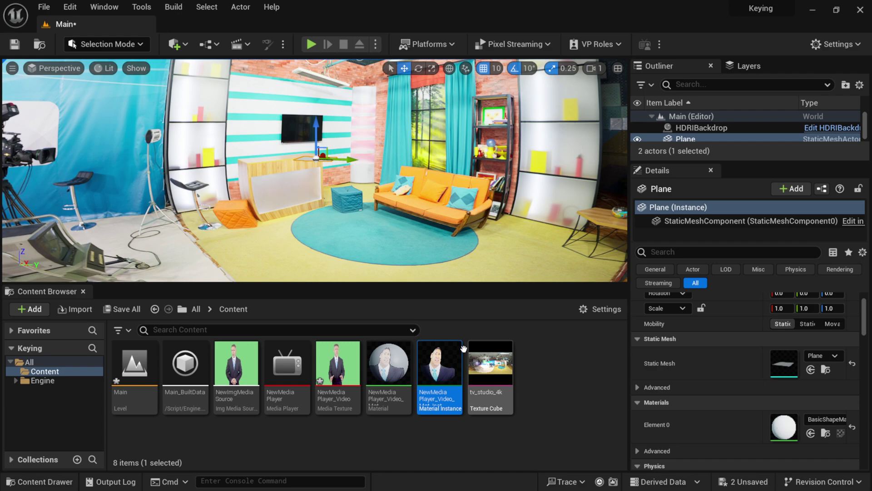
pyautogui.moveTo(440, 370); pyautogui.dragTo(366, 160)
# - Rotate the plane to 90 degrees on Z
pyautogui.click(418, 68)
pyautogui.scroll(2, 731, 325)
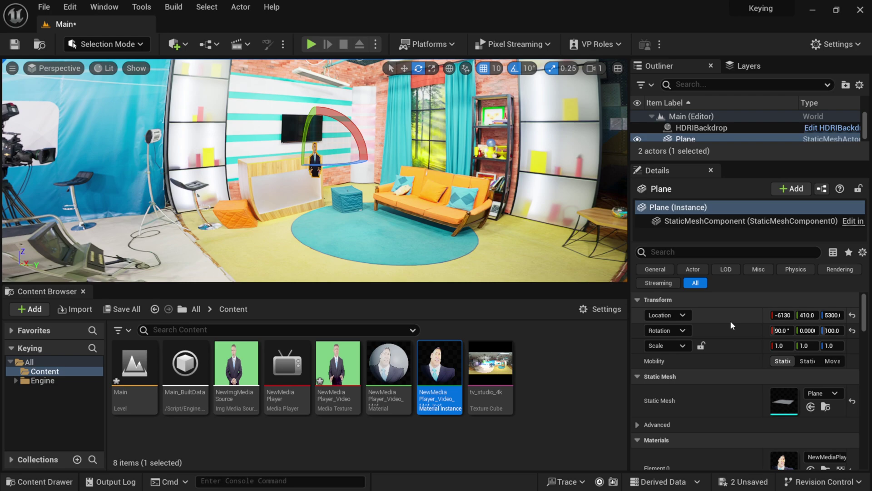
pyautogui.click(831, 330)
pyautogui.write('90')
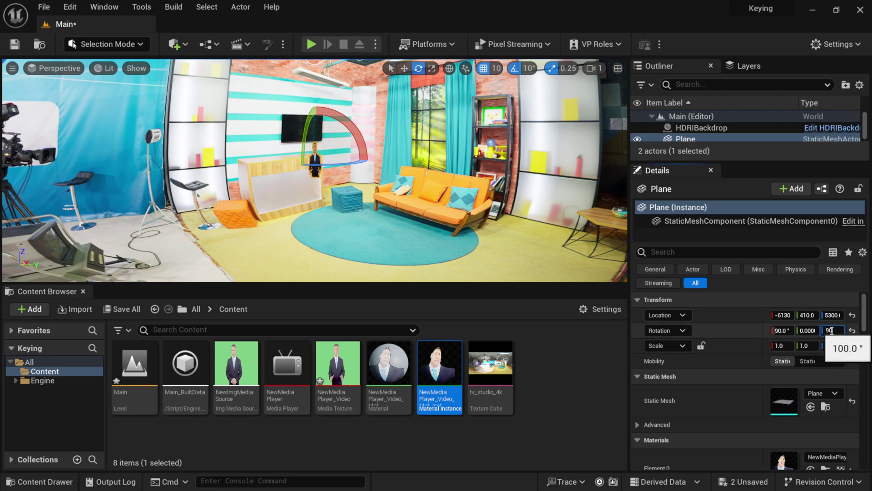
pyautogui.press('Return')
# - Lock the plane's scale to uniform, set it to 5.0, and frame it in the view
pyautogui.click(701, 346)
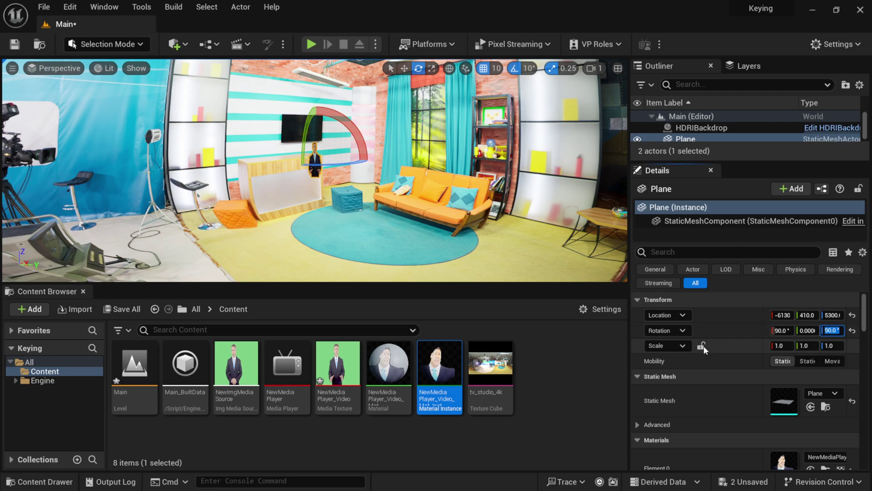
pyautogui.click(788, 346)
pyautogui.write('5')
pyautogui.press('Return')
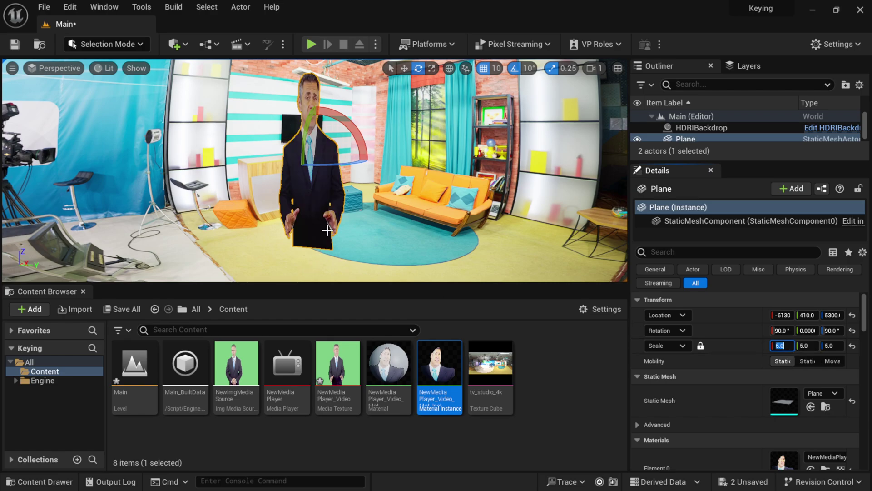
pyautogui.press('f')
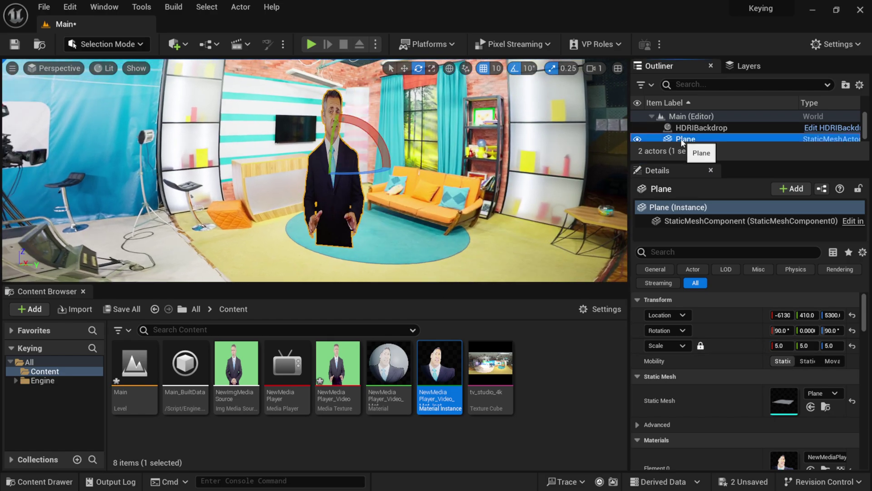
pyautogui.doubleClick(684, 139)
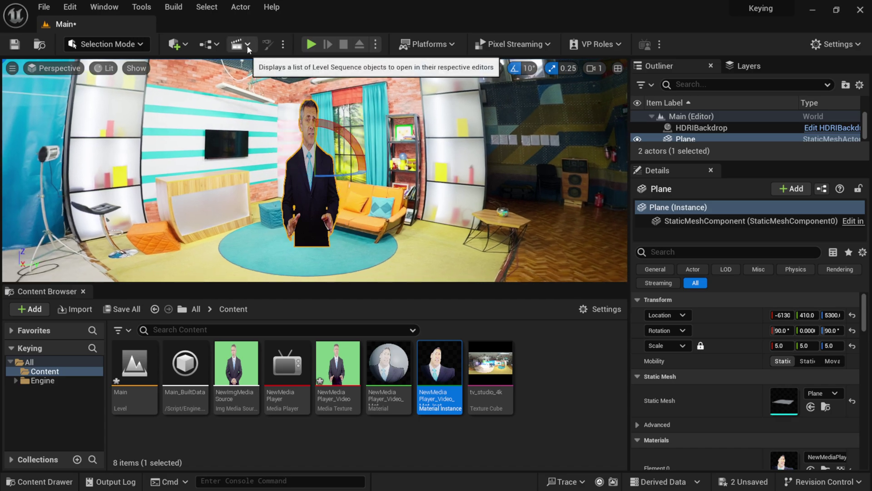
# - Add NewLevelSequence from the Cinematics menu, save it, and add a Media track
pyautogui.click(247, 46)
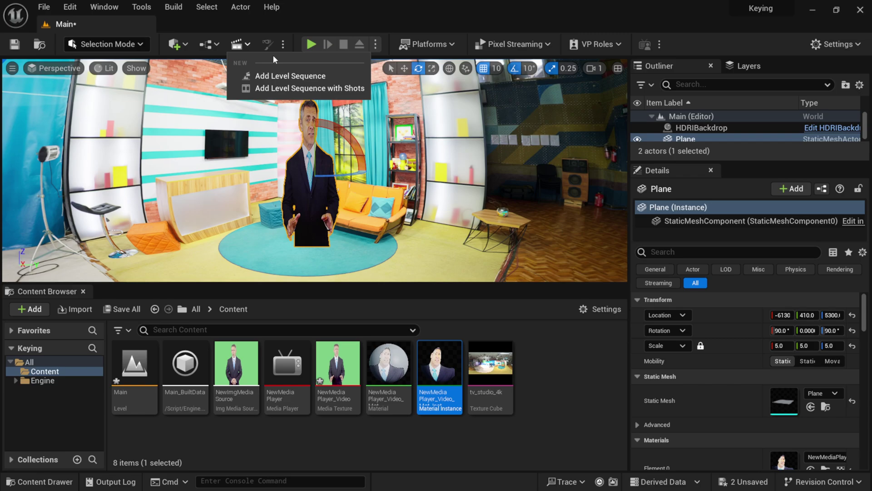
pyautogui.click(288, 77)
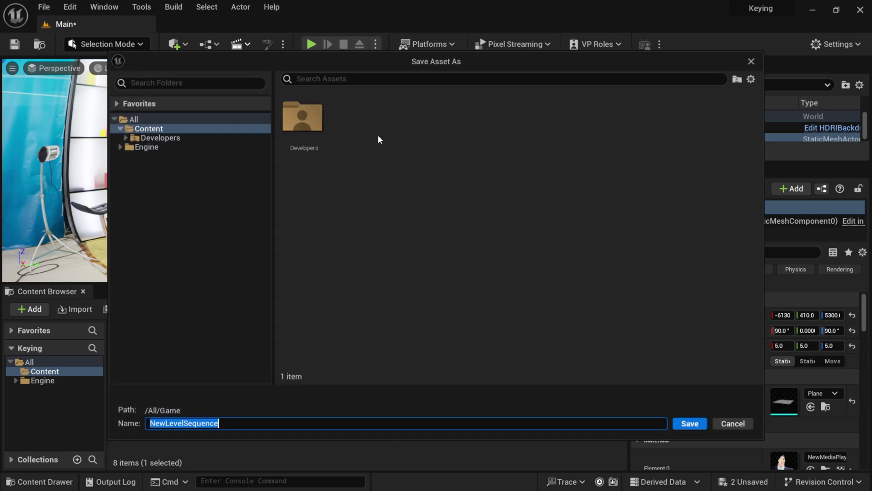
pyautogui.click(690, 424)
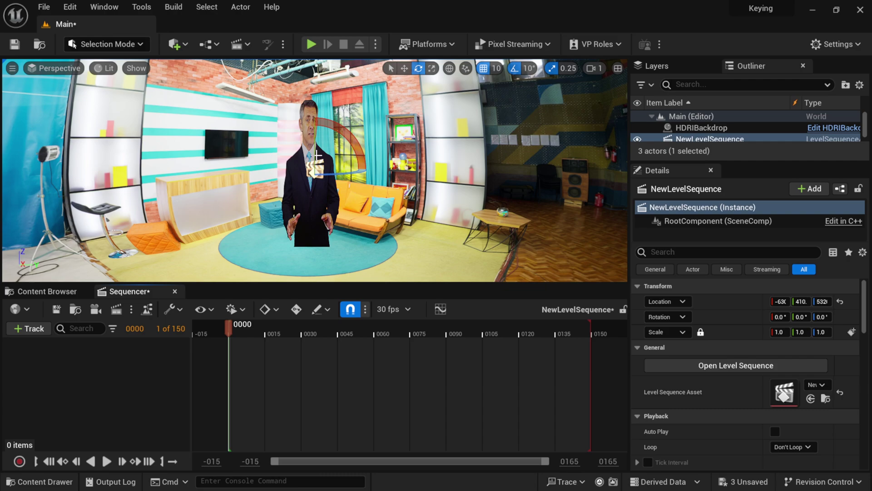
pyautogui.click(30, 328)
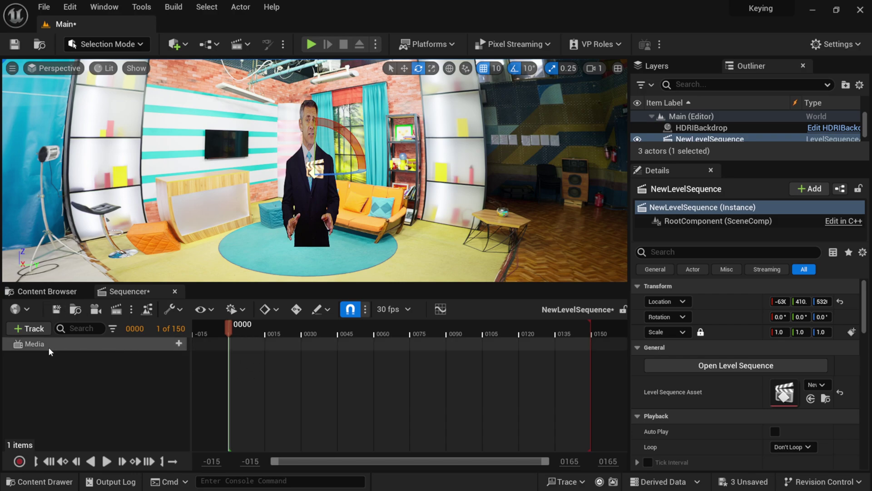
# - Place the NewImgMediaSource clip on the Media track and scrub back to frame 0011
pyautogui.click(179, 343)
pyautogui.moveTo(229, 359)
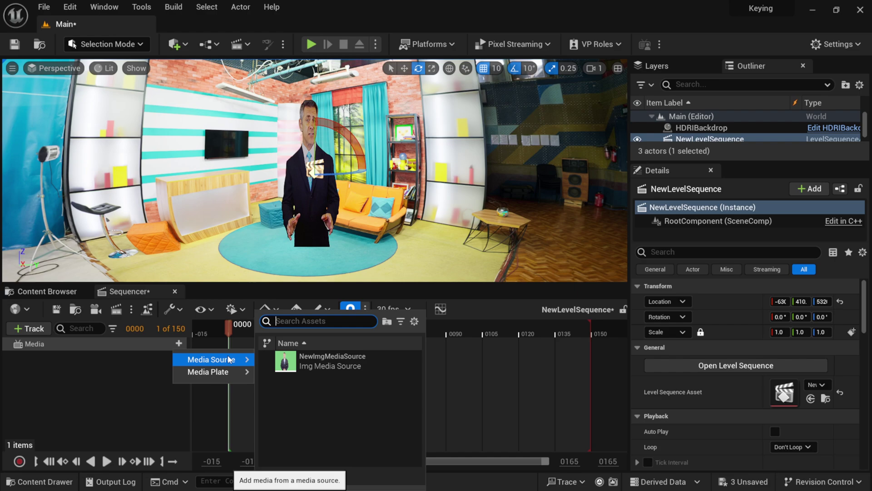
pyautogui.click(327, 361)
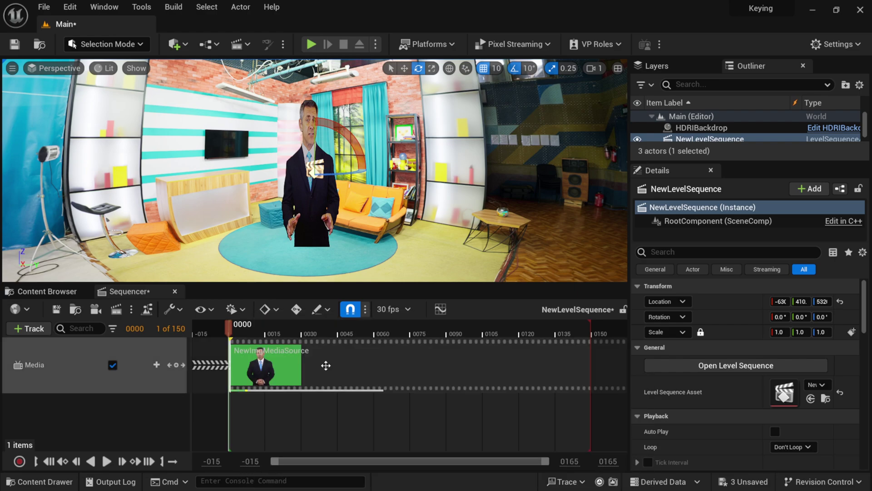
pyautogui.moveTo(228, 324); pyautogui.dragTo(337, 340)
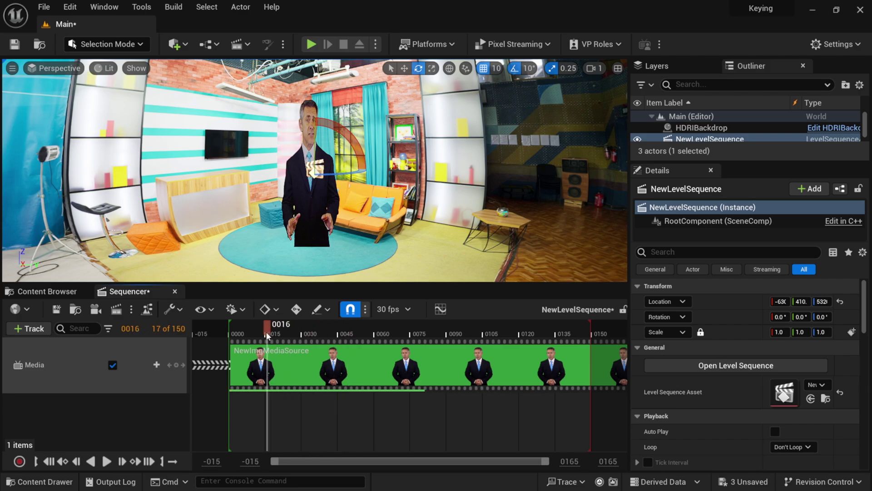
pyautogui.moveTo(267, 336); pyautogui.dragTo(255, 336)
# - Set the clip's Media Texture to NewMediaPlayer_Video in its section properties
pyautogui.rightClick(292, 362)
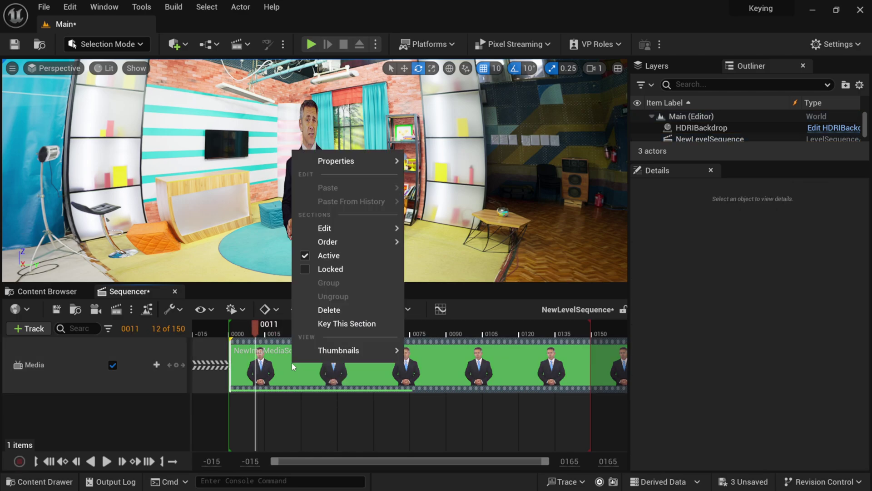
pyautogui.moveTo(345, 165)
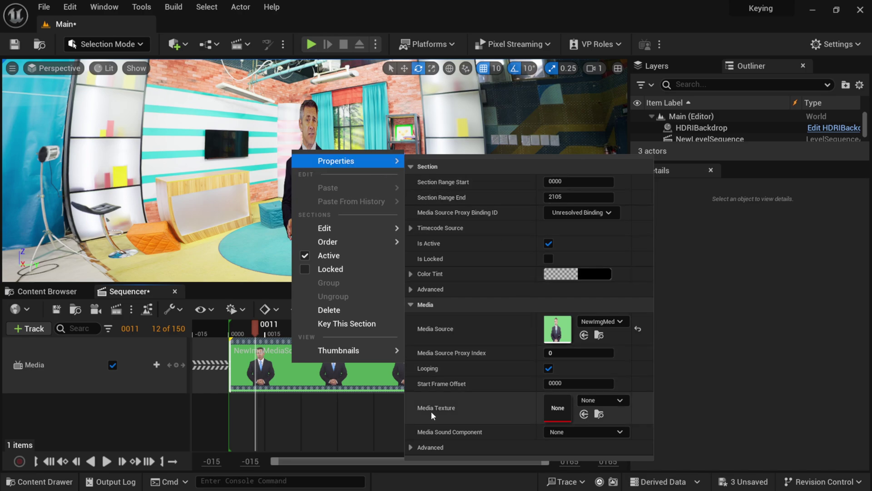
pyautogui.click(623, 400)
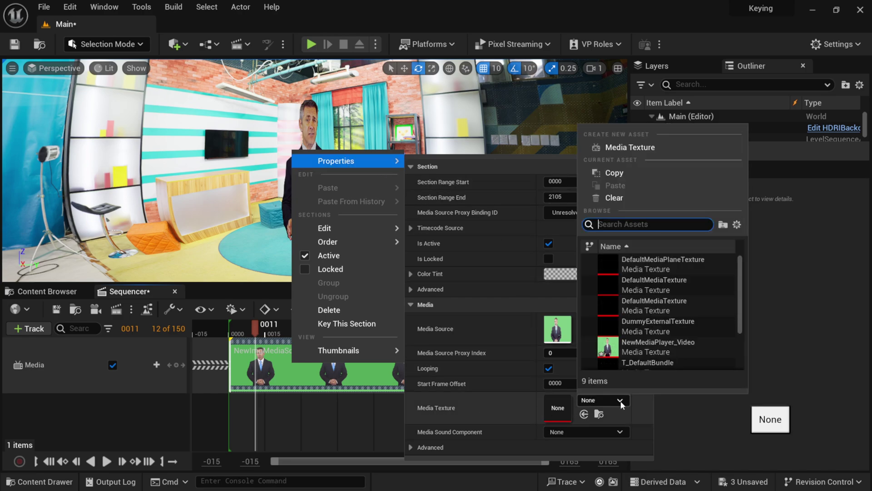
pyautogui.scroll(-1, 694, 321)
pyautogui.moveTo(694, 321)
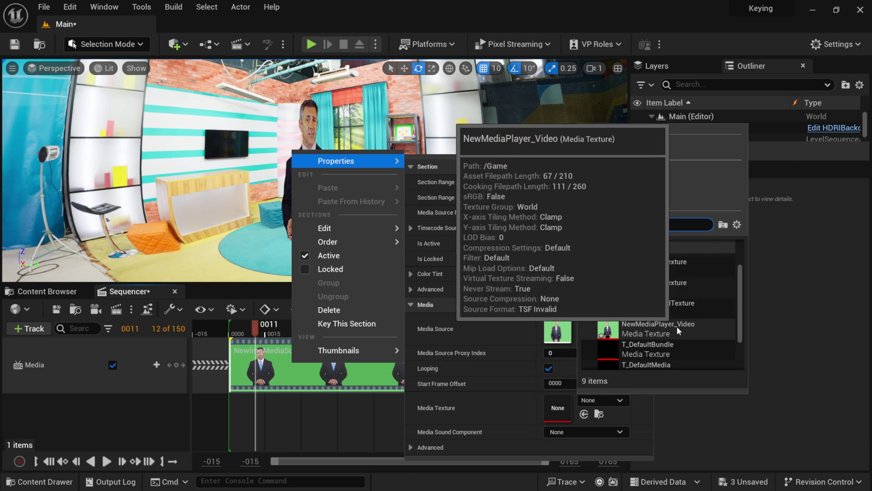
pyautogui.click(655, 330)
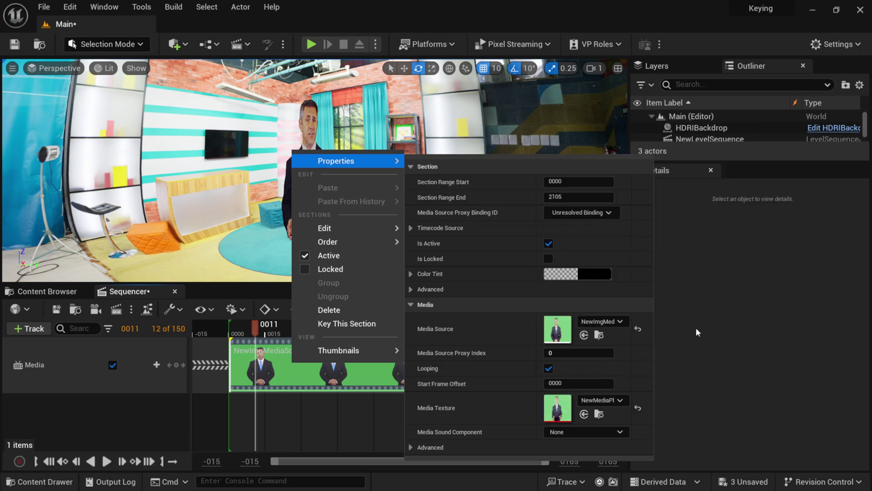
pyautogui.click(162, 422)
# - Play, pause and scrub the sequence to check the presenter video
pyautogui.click(106, 462)
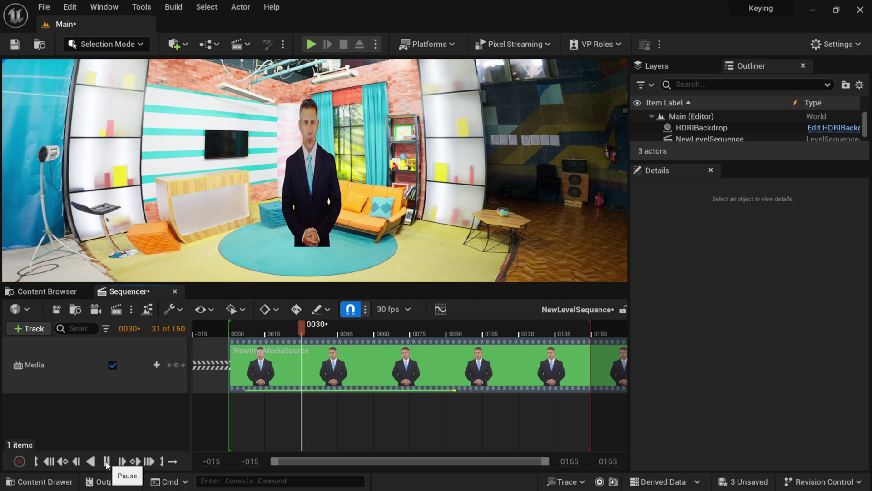
pyautogui.click(107, 461)
pyautogui.moveTo(249, 335); pyautogui.dragTo(271, 358)
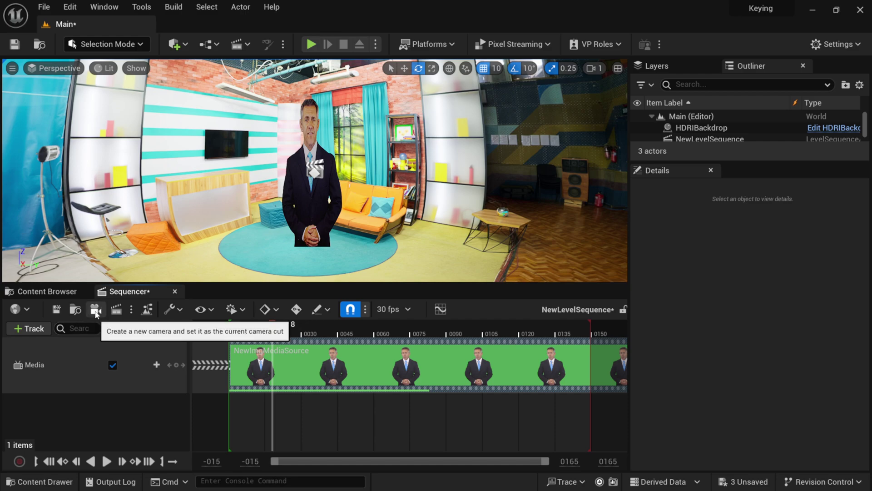
# - Create a cine camera with a camera cut and frame the presenter at frame 0045
pyautogui.click(95, 310)
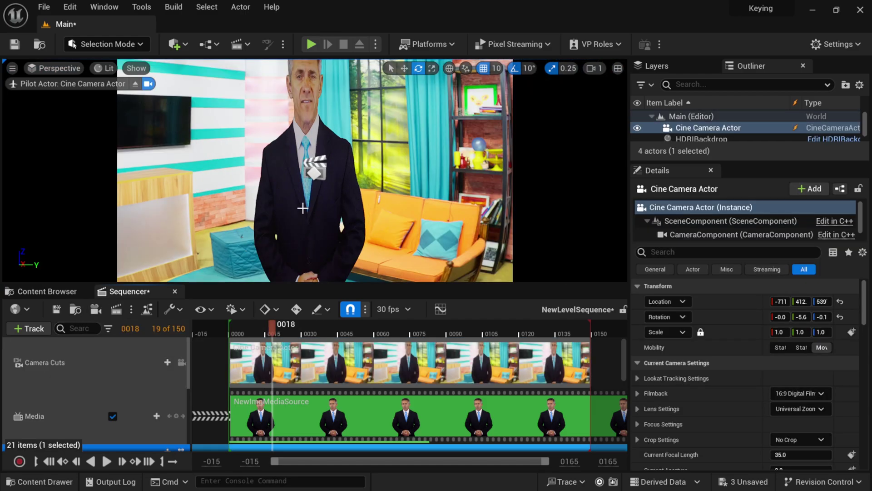
pyautogui.moveTo(303, 208); pyautogui.dragTo(312, 201, button='right')
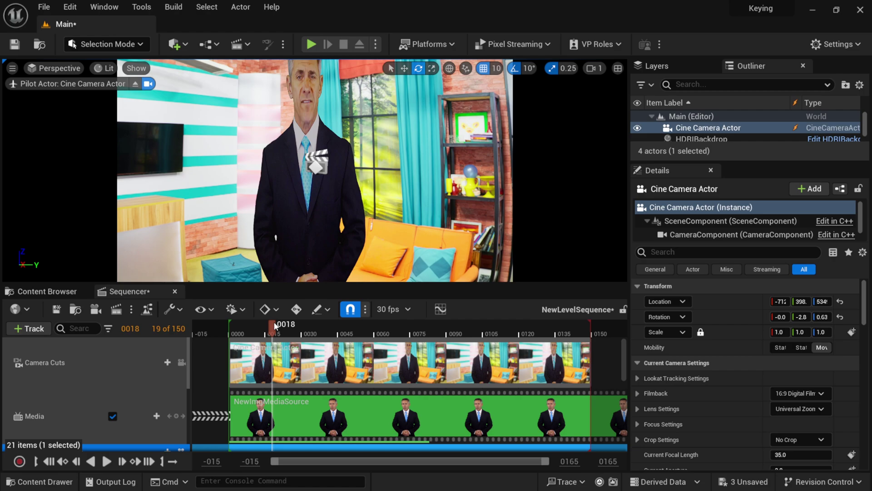
pyautogui.moveTo(274, 325); pyautogui.dragTo(402, 325)
# - Scale the presenter plane's Y down to 3.5 and adjust the camera framing
pyautogui.click(430, 80)
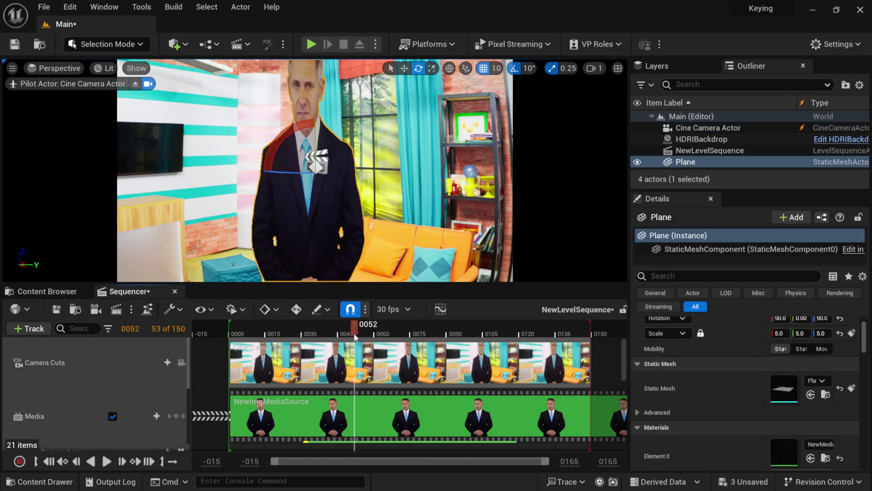
pyautogui.click(431, 69)
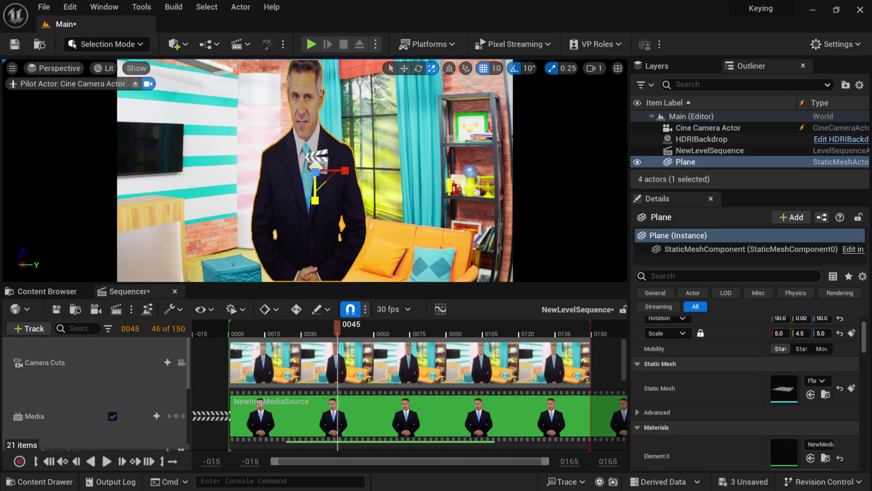
pyautogui.moveTo(315, 199); pyautogui.dragTo(314, 196)
pyautogui.scroll(3, 321, 238)
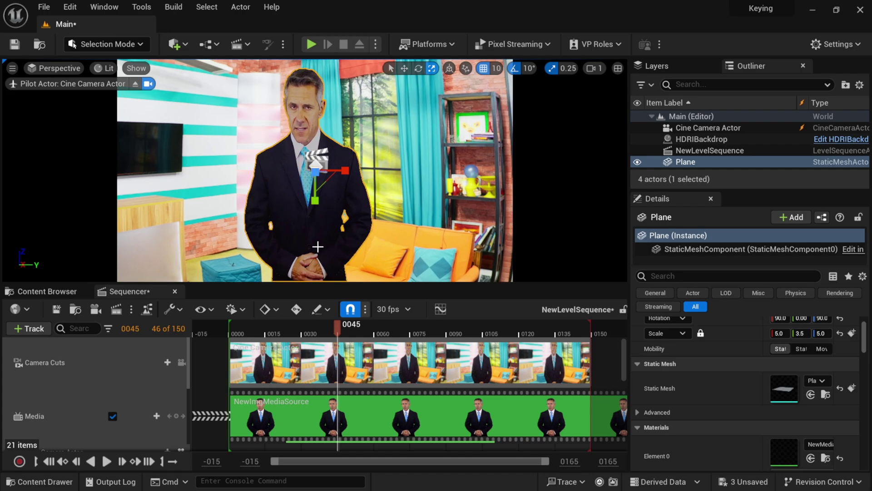
pyautogui.moveTo(328, 245); pyautogui.dragTo(360, 246, button='right')
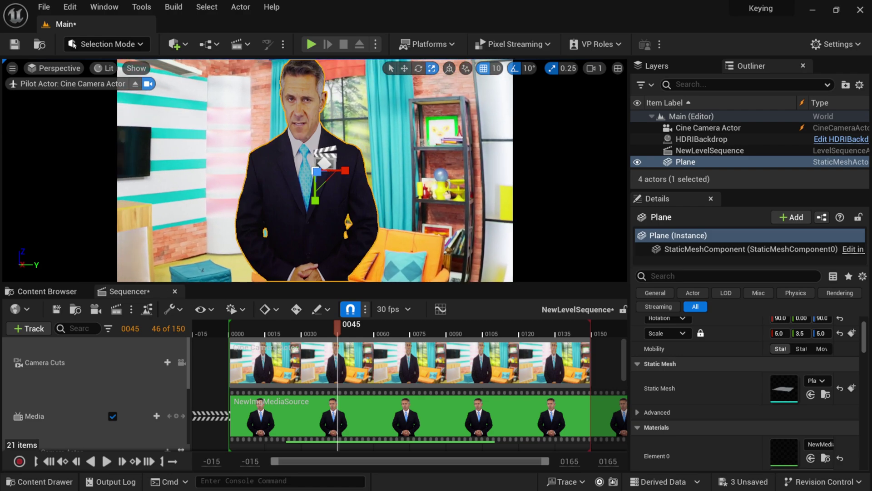
pyautogui.click(50, 292)
pyautogui.click(125, 291)
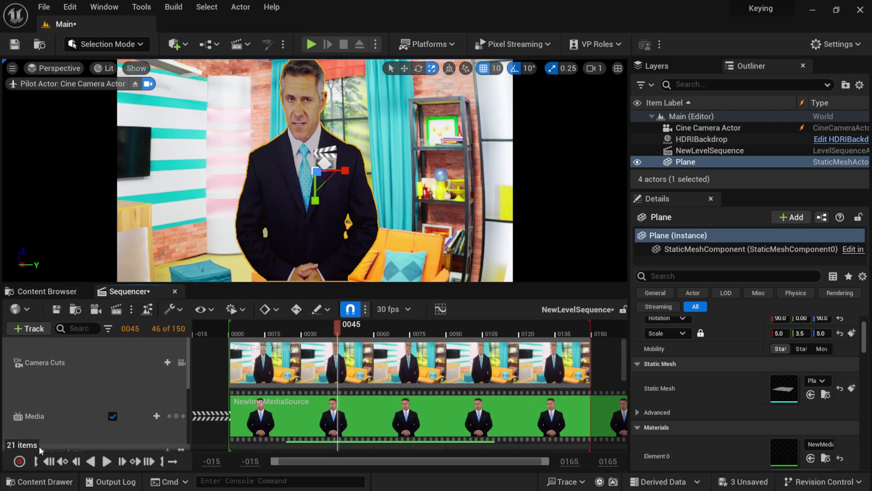
# - Play the sequence through the cine camera with Loop playback range on
pyautogui.click(106, 462)
pyautogui.click(173, 462)
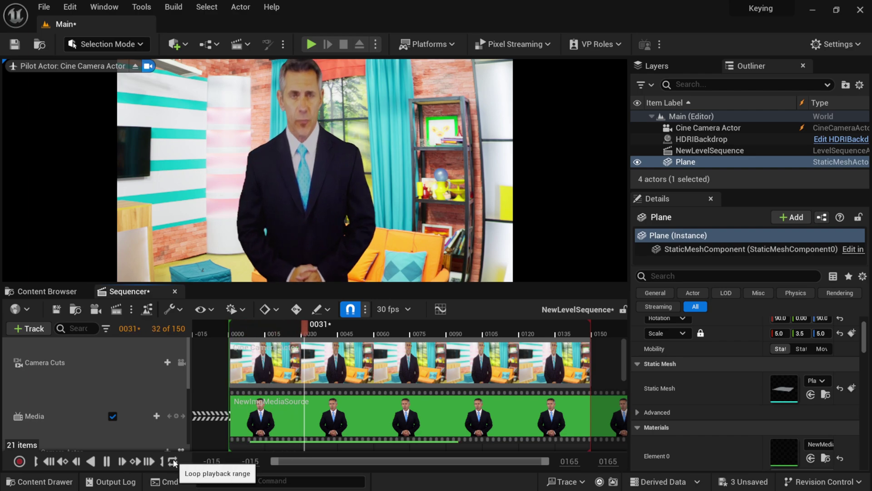